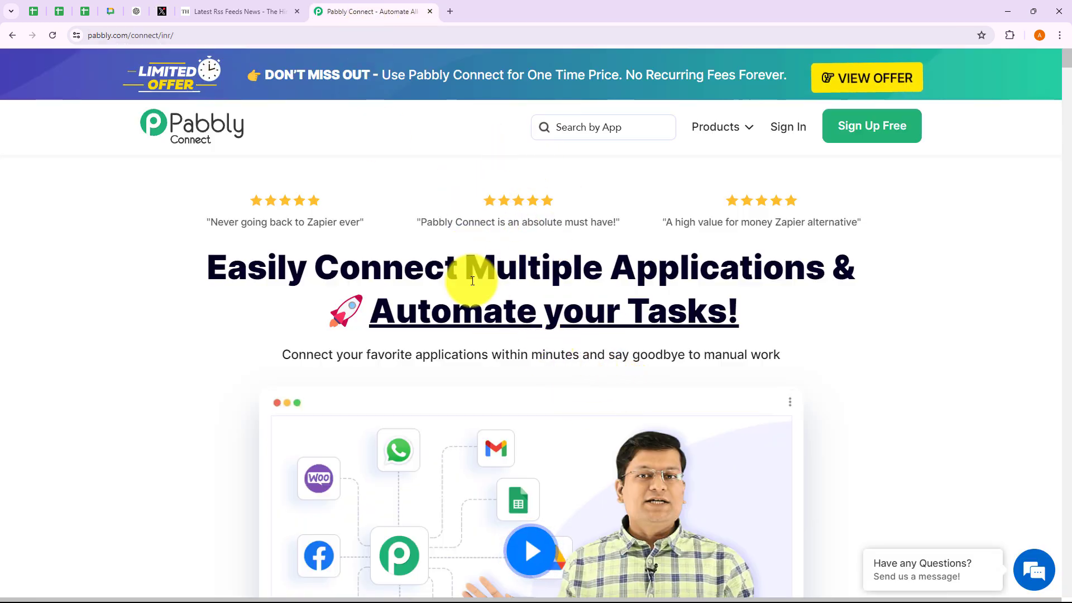
# - Sign in to Pabbly and access the Pabbly Connect application
pyautogui.click(185, 37)
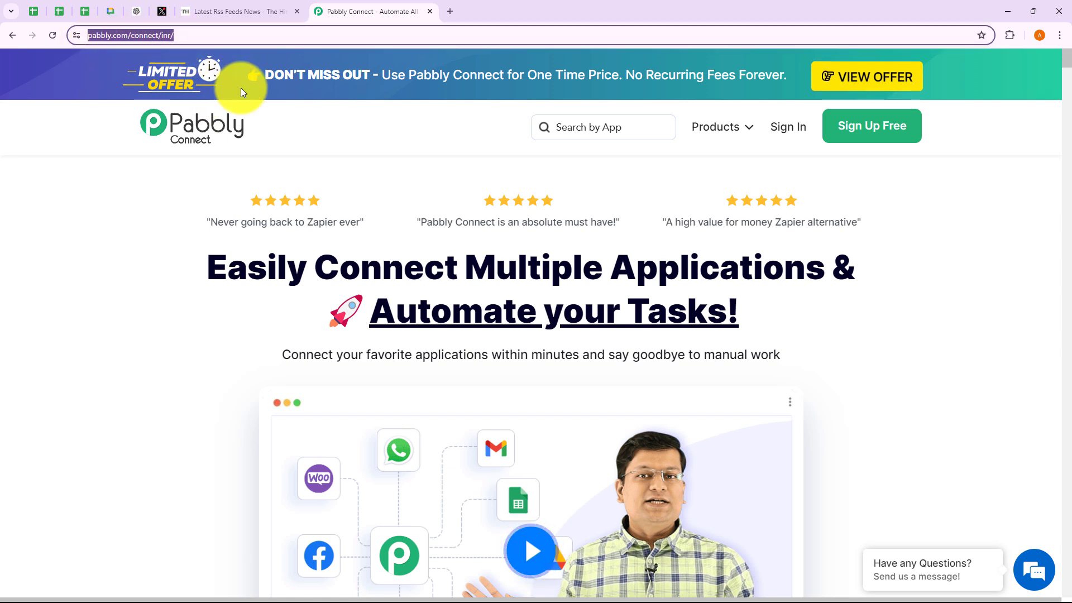
pyautogui.click(345, 143)
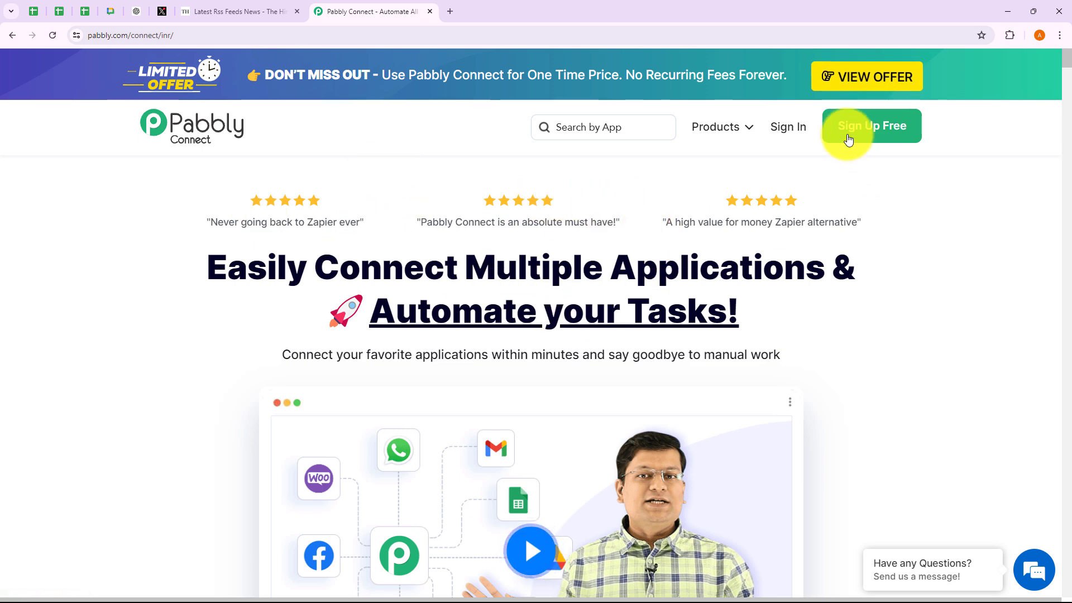
pyautogui.click(787, 130)
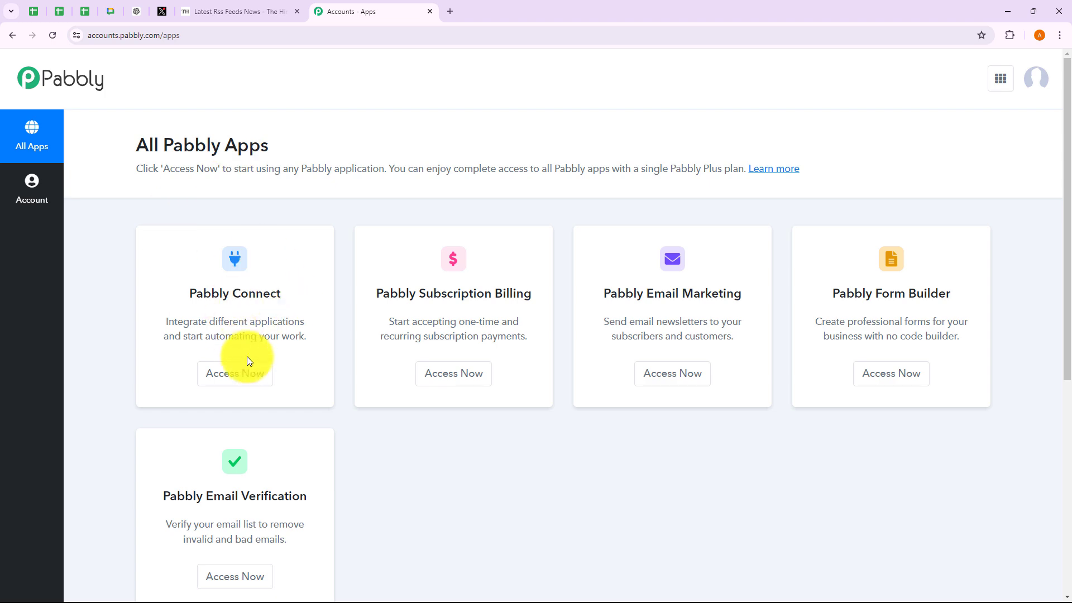
pyautogui.click(255, 378)
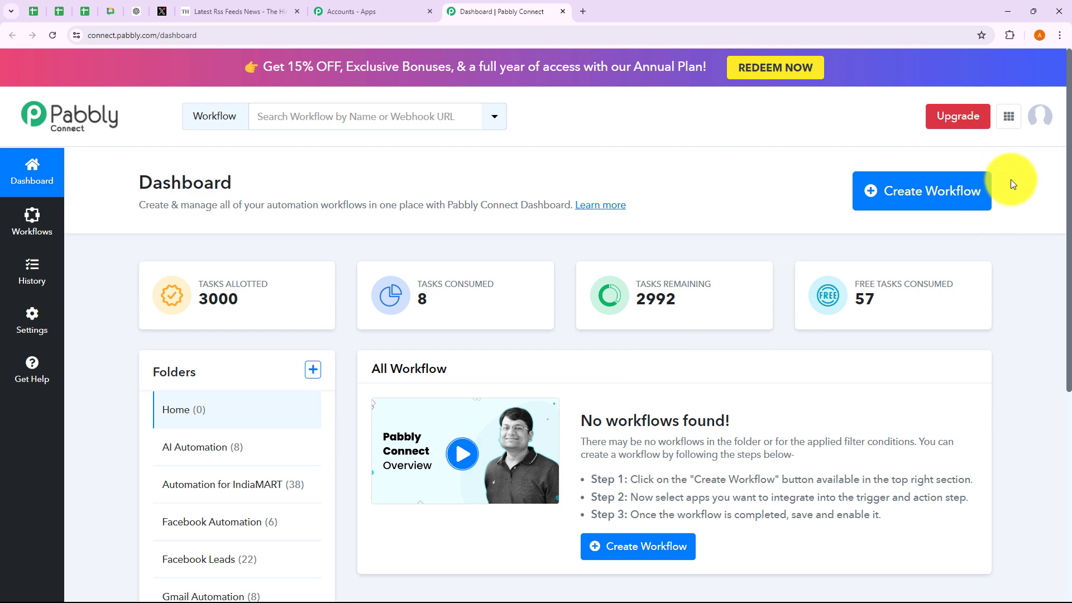
pyautogui.click(942, 197)
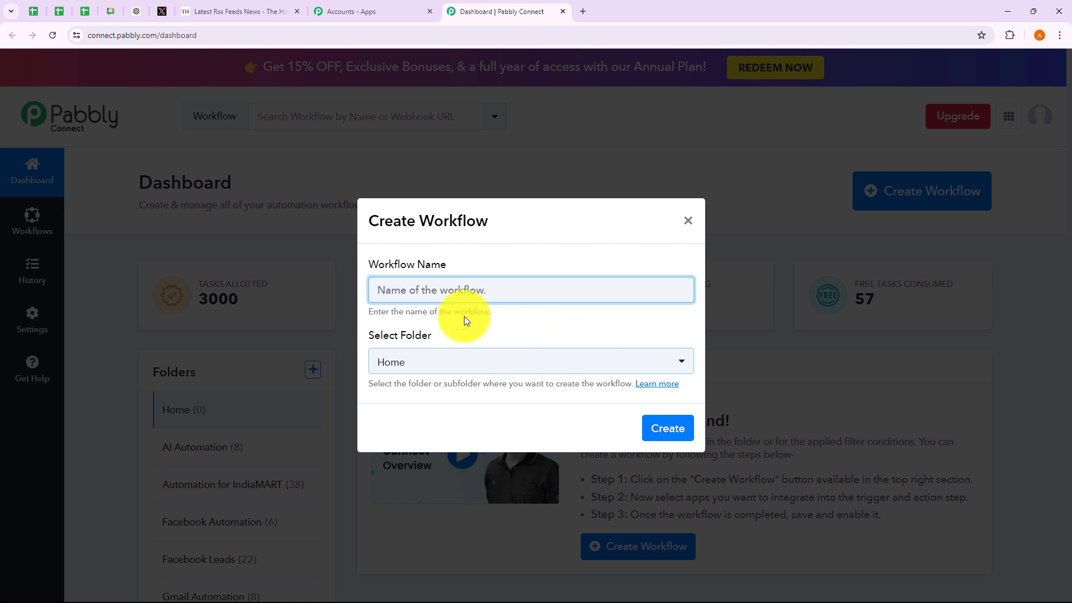
pyautogui.moveTo(386, 311); pyautogui.dragTo(509, 316)
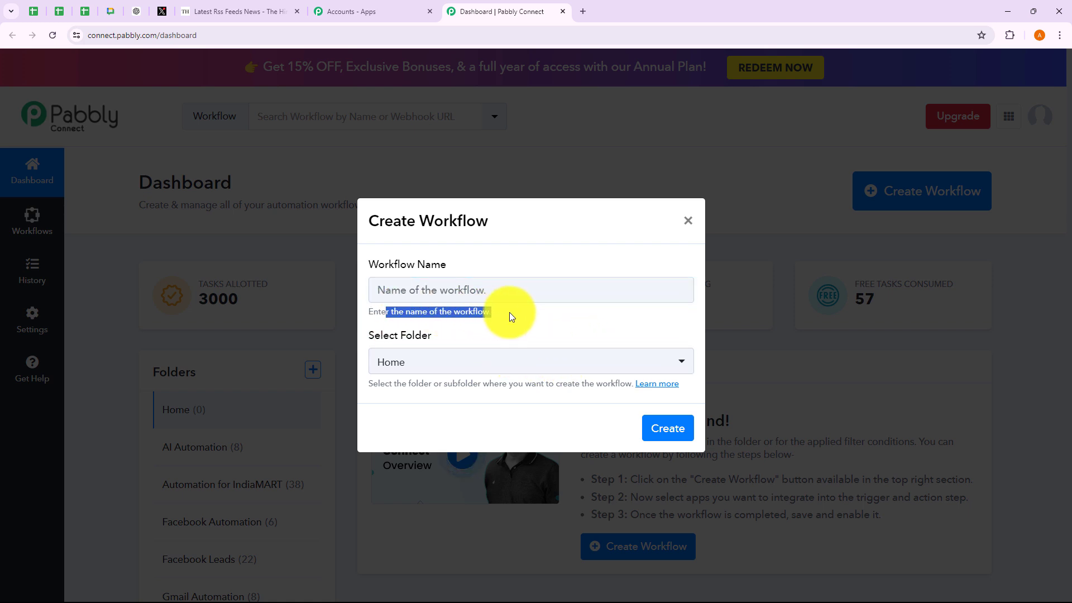
pyautogui.click(539, 321)
pyautogui.click(484, 291)
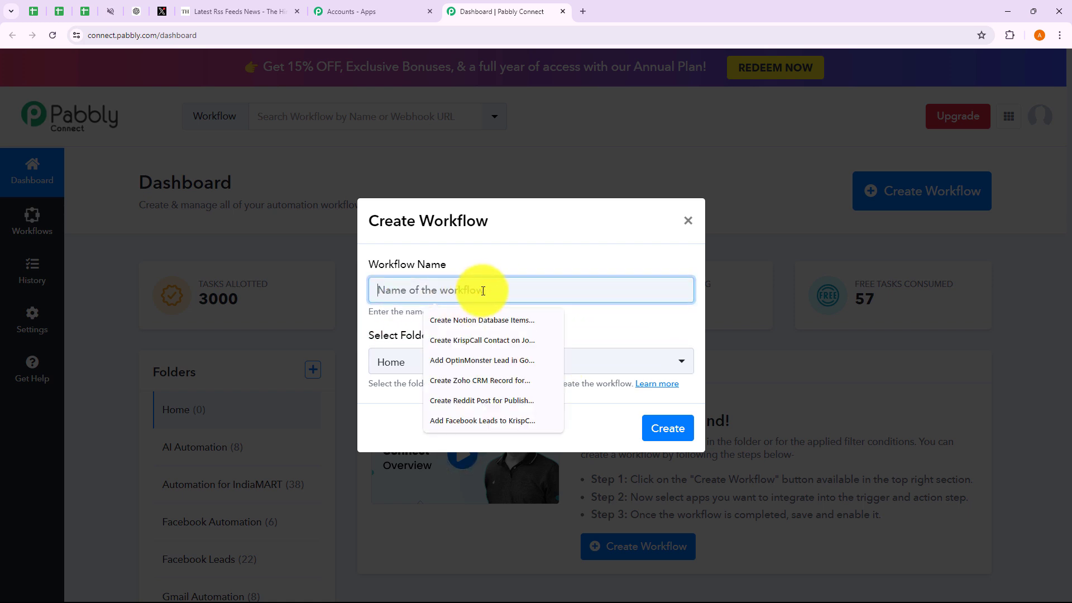
pyautogui.click(504, 246)
pyautogui.click(486, 369)
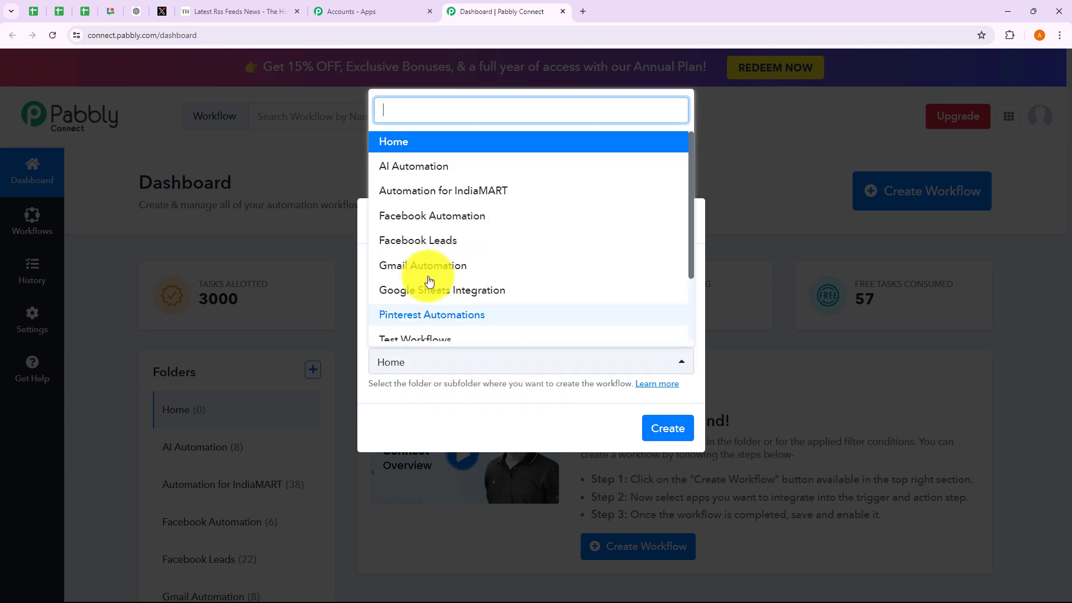
pyautogui.scroll(-2, 506, 306)
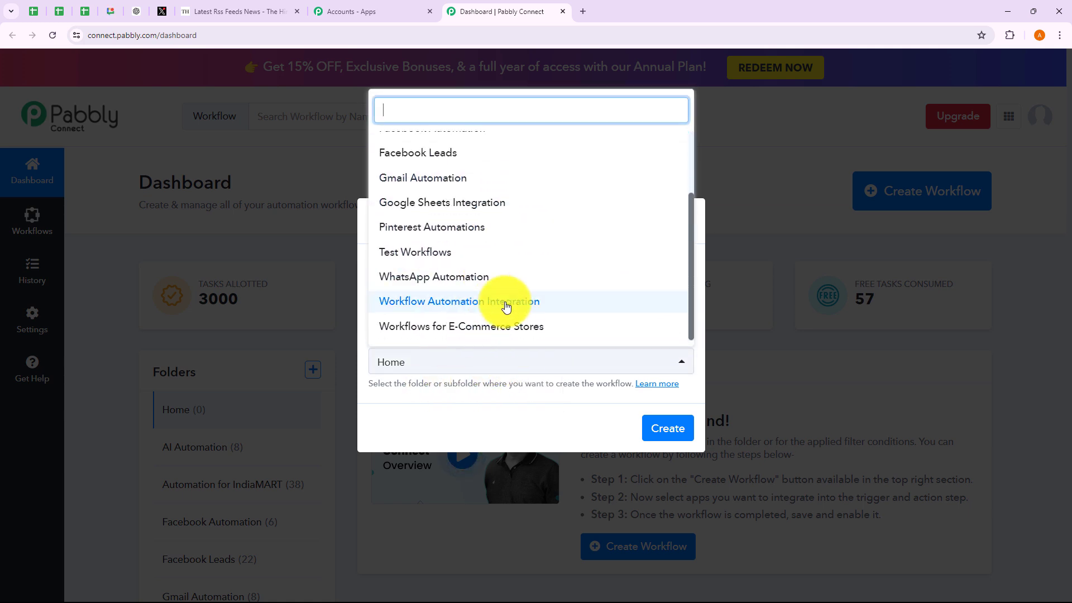
pyautogui.scroll(3, 509, 279)
pyautogui.click(531, 435)
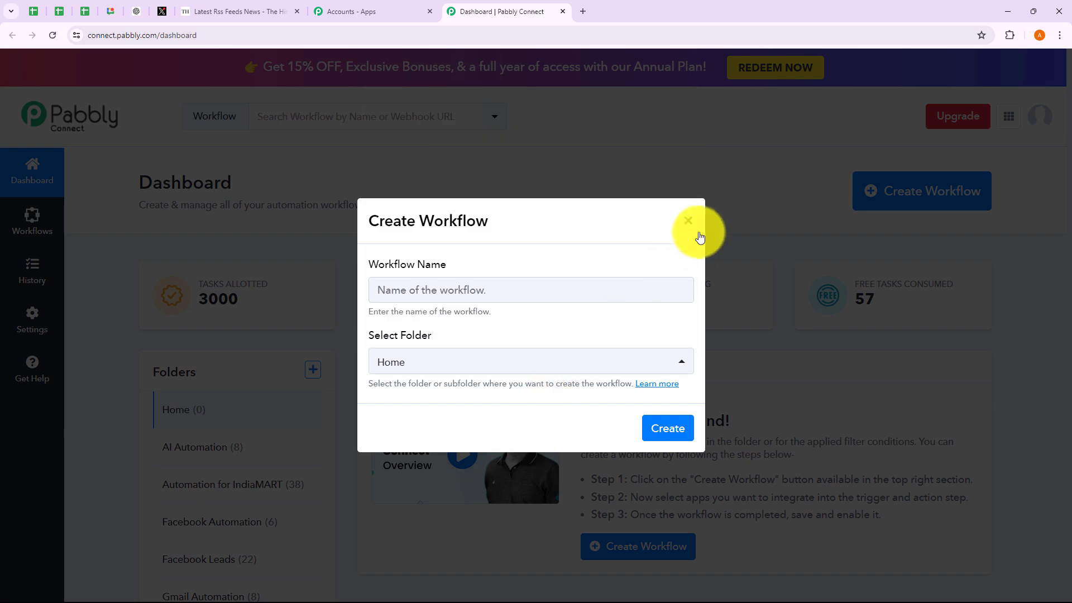
pyautogui.click(688, 221)
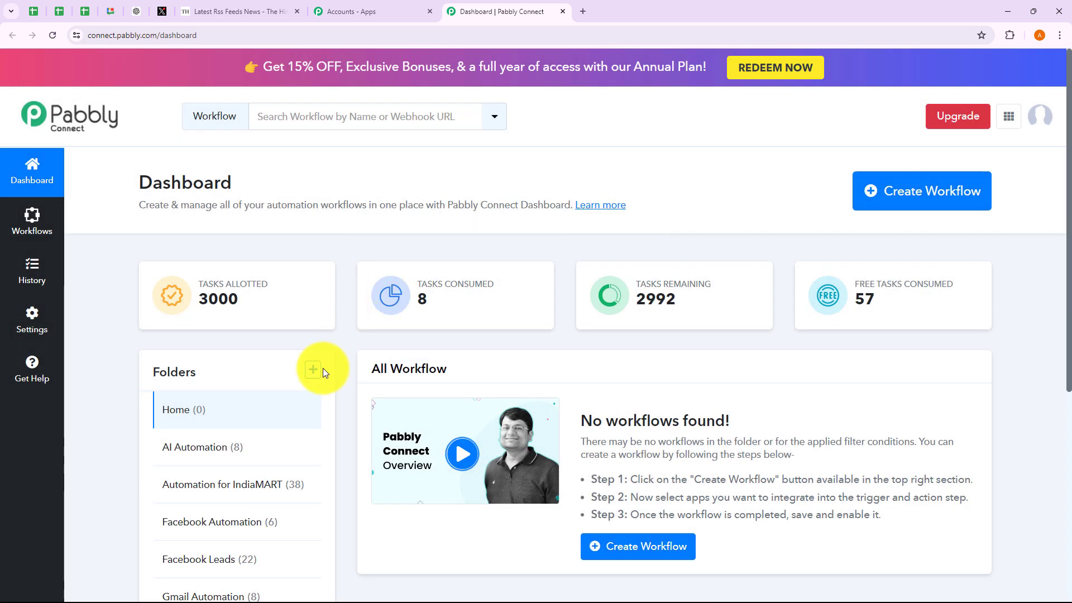
pyautogui.click(312, 368)
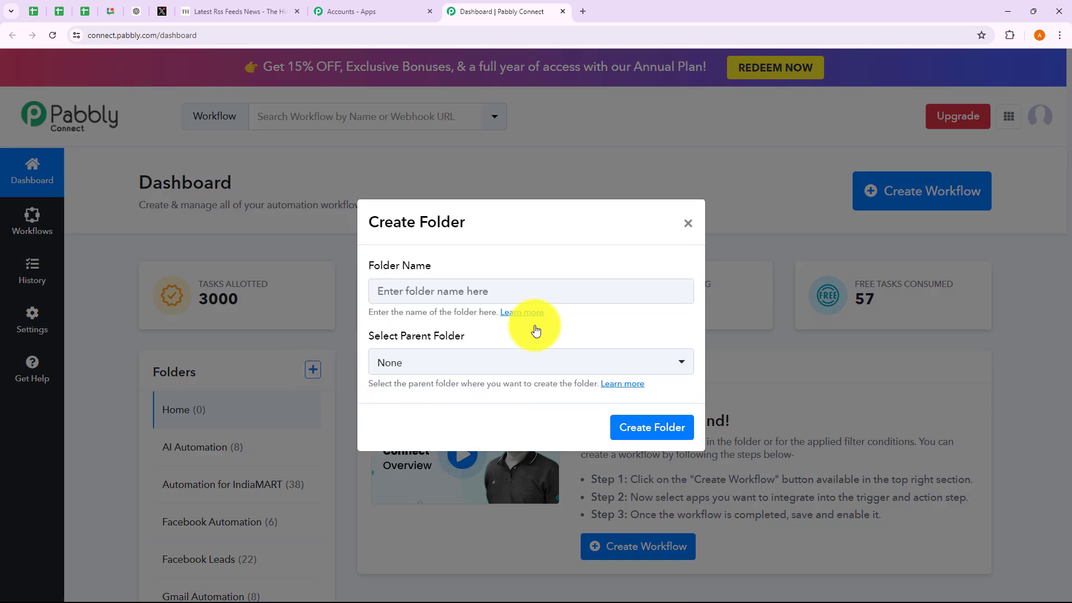
pyautogui.click(689, 224)
# - Create a workflow named "Automatically Post The Hindu RSS Feeds on X (Formerly Twitter)" in the Workflow Automation Integration folder
pyautogui.click(894, 204)
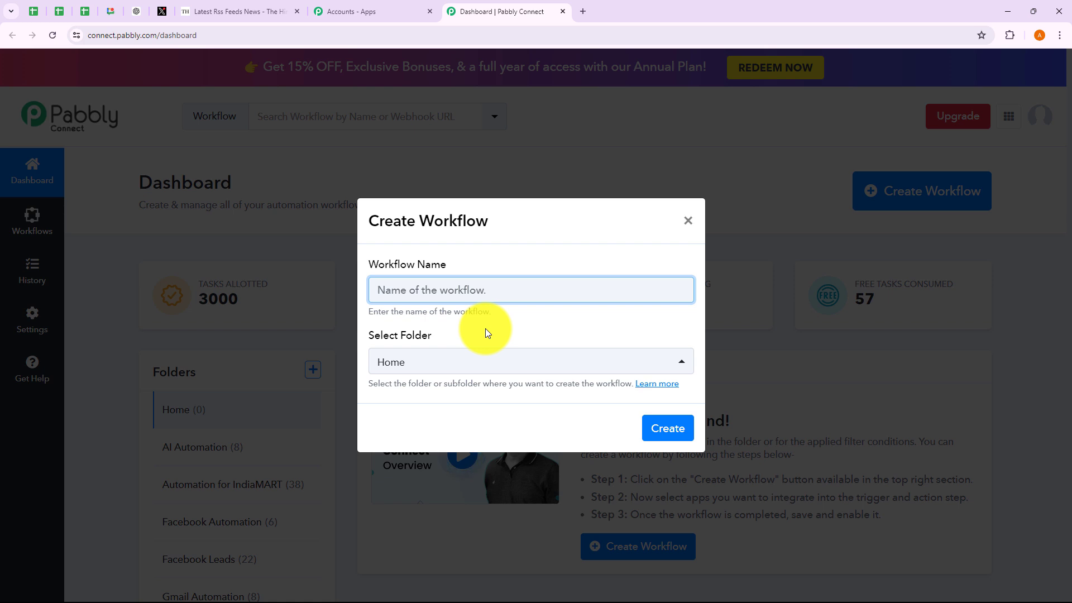
pyautogui.write('Automatically Post The Hindu RSS Feeds on X (Formerly Twitter)')
pyautogui.moveTo(425, 290); pyautogui.dragTo(665, 305)
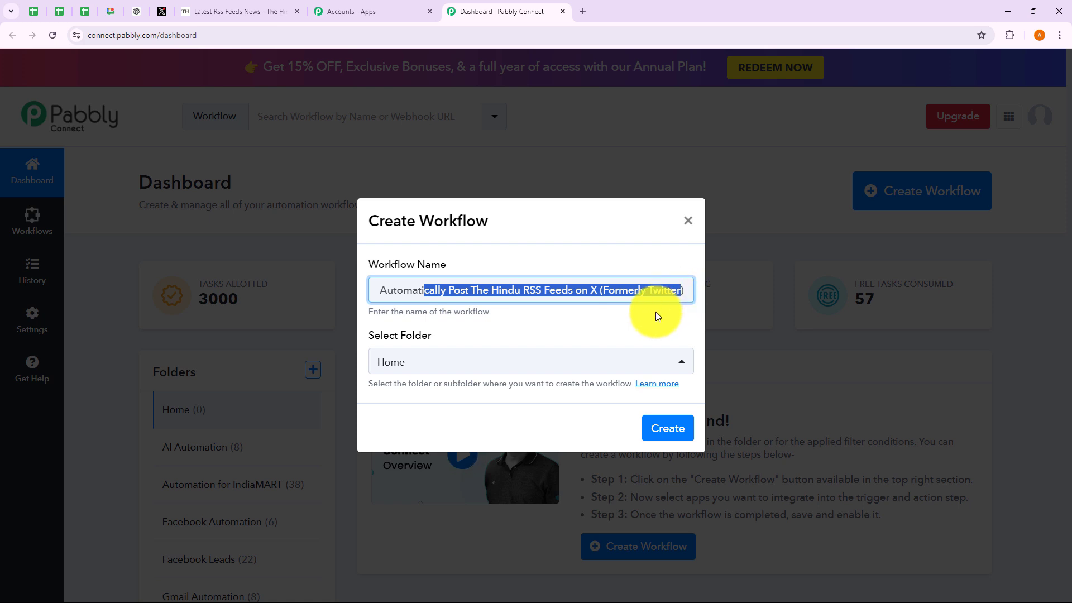
pyautogui.click(656, 313)
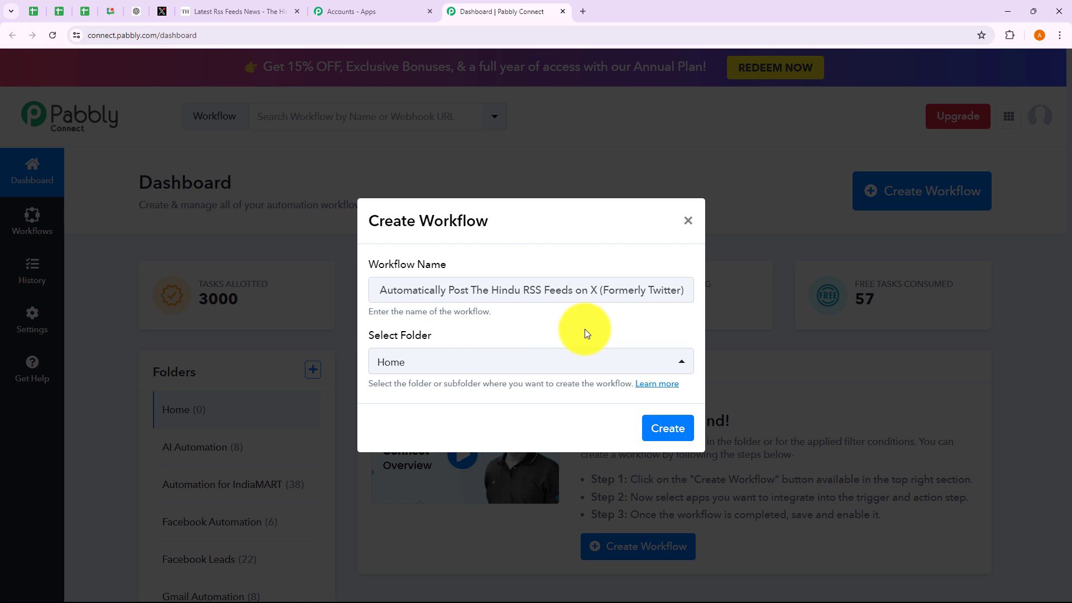
pyautogui.click(529, 360)
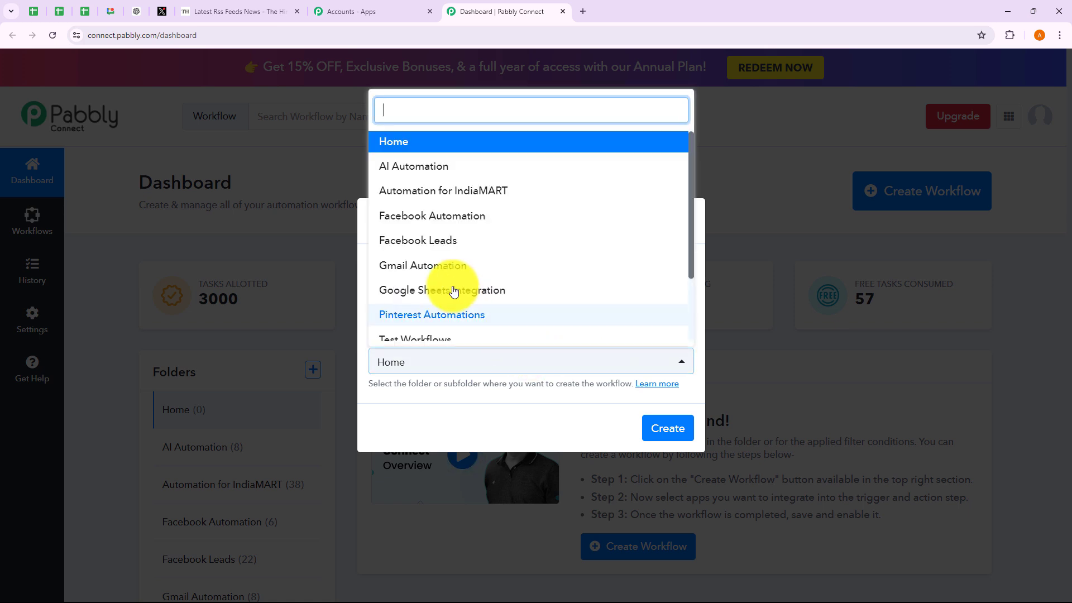
pyautogui.scroll(-3, 447, 282)
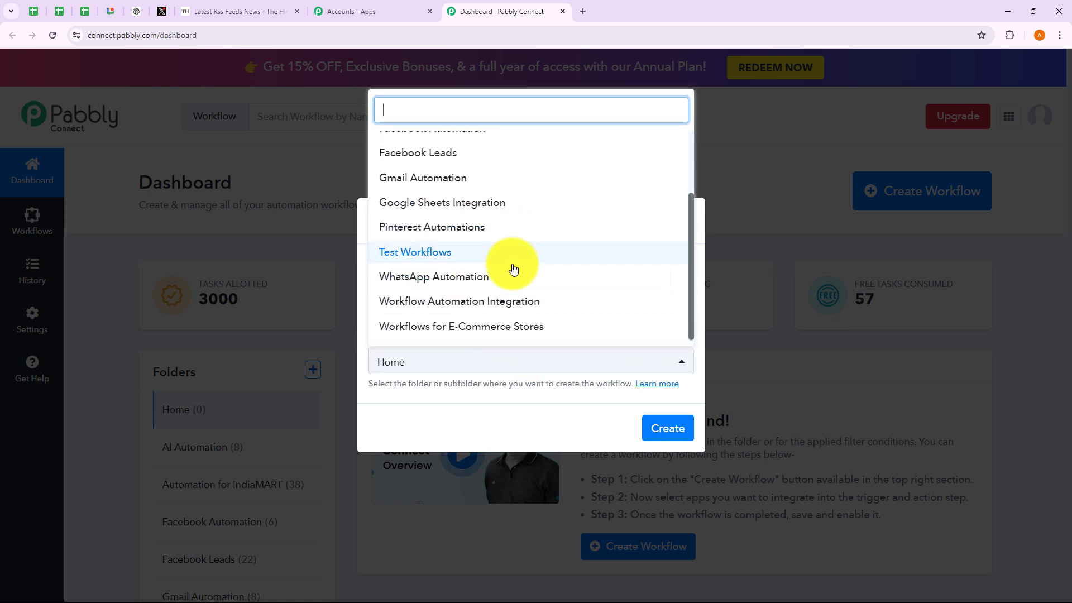
pyautogui.click(502, 301)
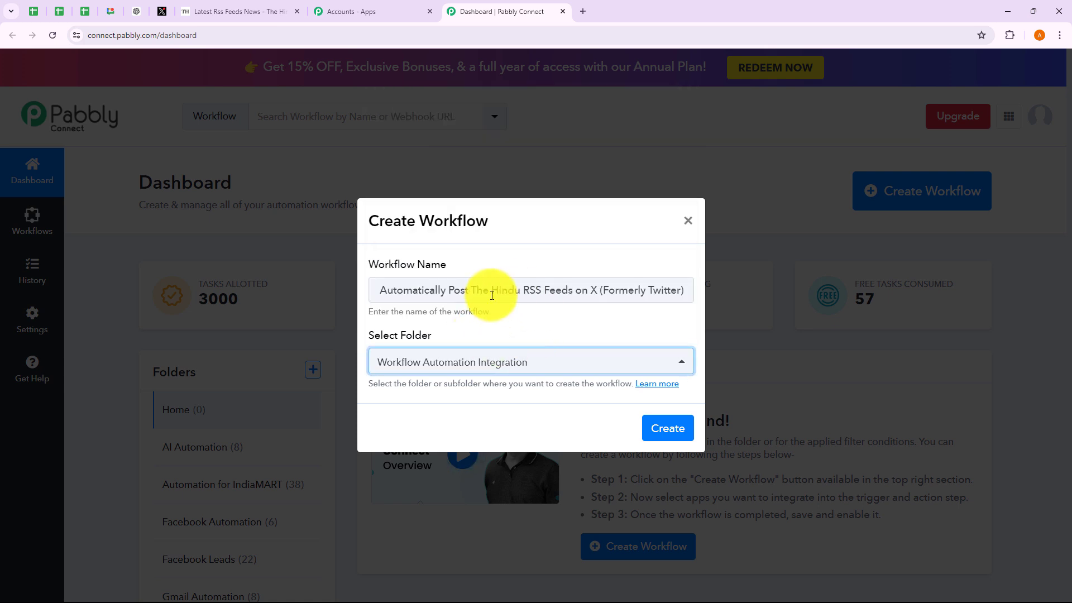
pyautogui.click(669, 430)
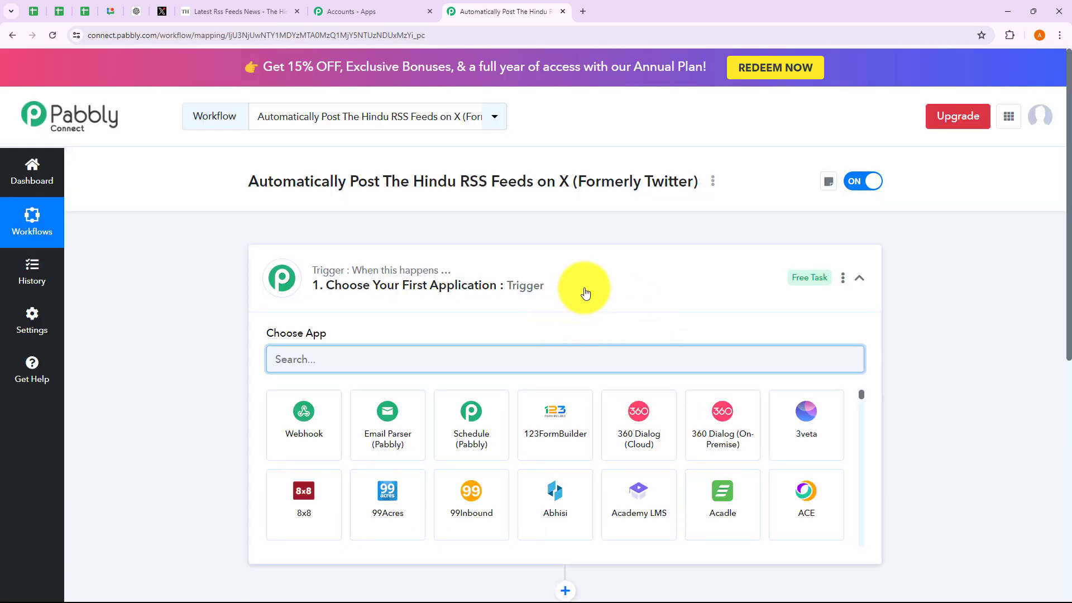
pyautogui.click(581, 287)
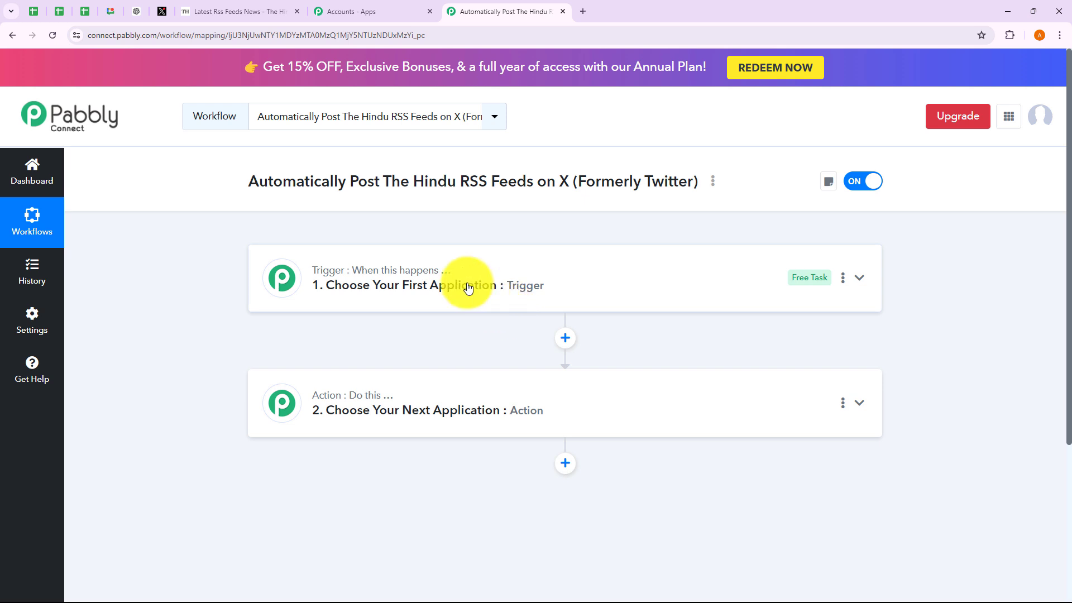
pyautogui.moveTo(370, 402)
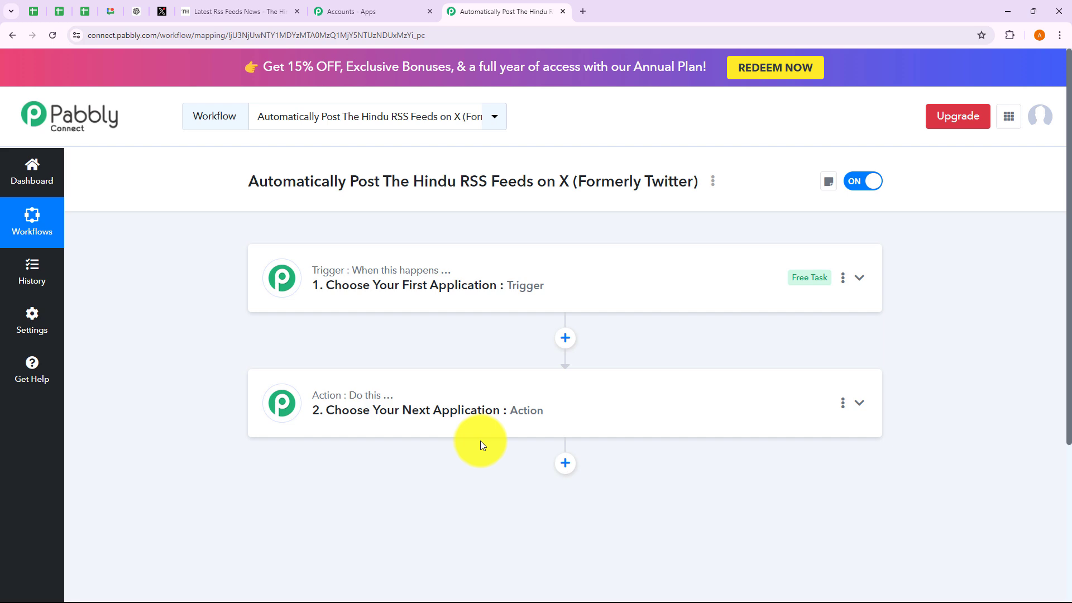
pyautogui.click(384, 304)
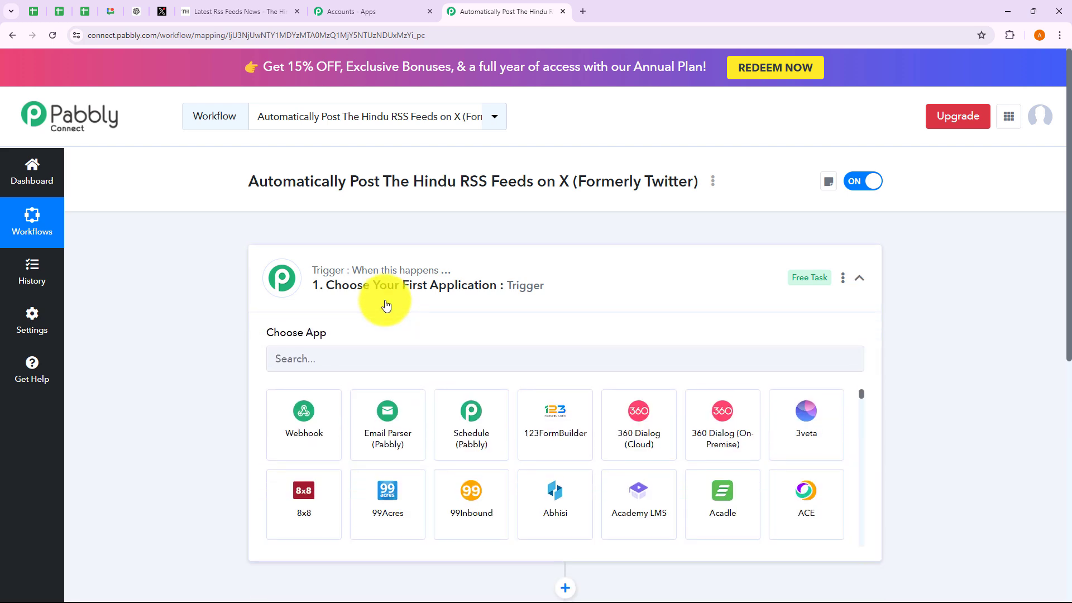
pyautogui.click(371, 287)
pyautogui.click(450, 434)
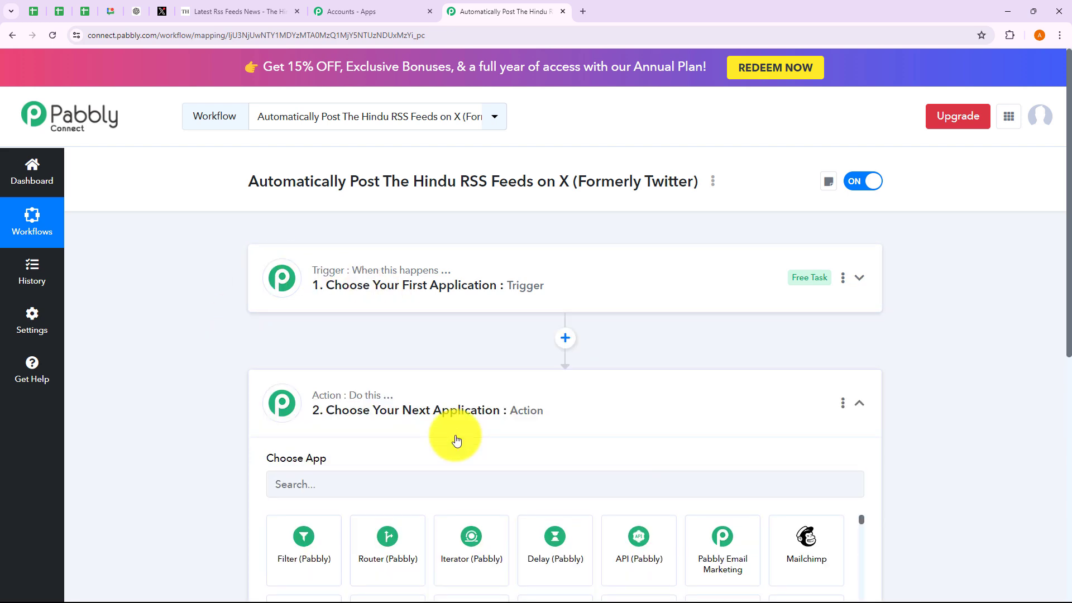
pyautogui.scroll(-3, 441, 352)
pyautogui.click(426, 241)
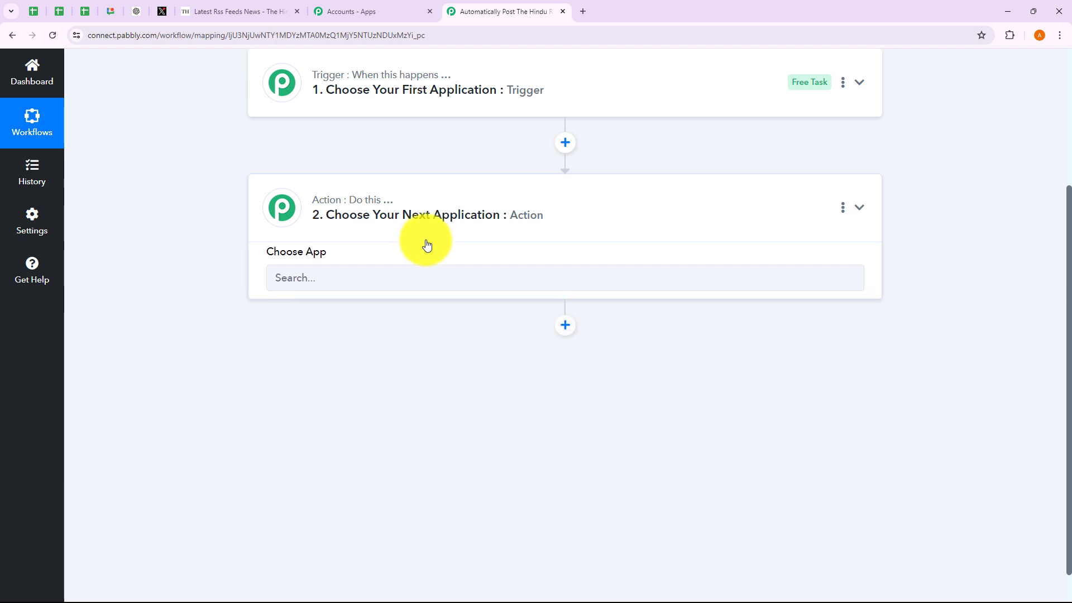
# - Search for RSS and choose RSS by Pabbly as the workflow's trigger application
pyautogui.click(427, 261)
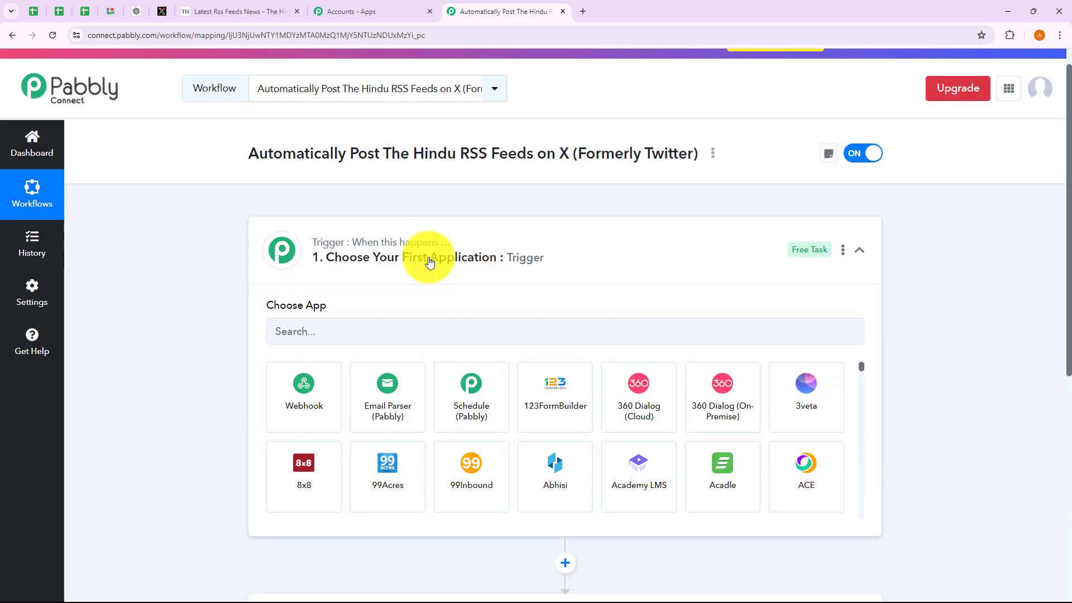
pyautogui.scroll(1, 427, 262)
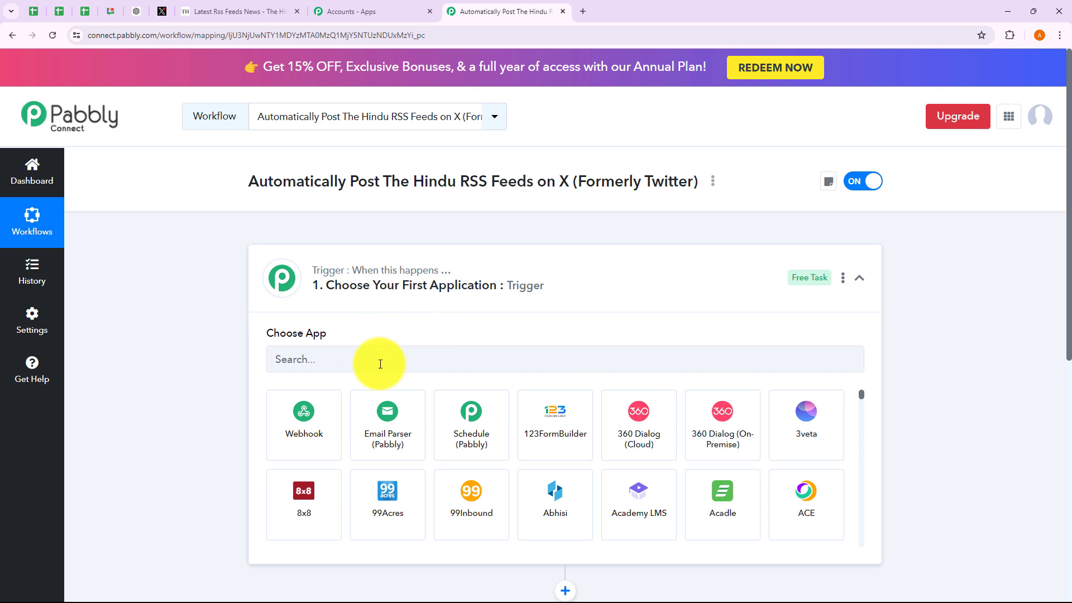
pyautogui.click(351, 366)
pyautogui.write('R')
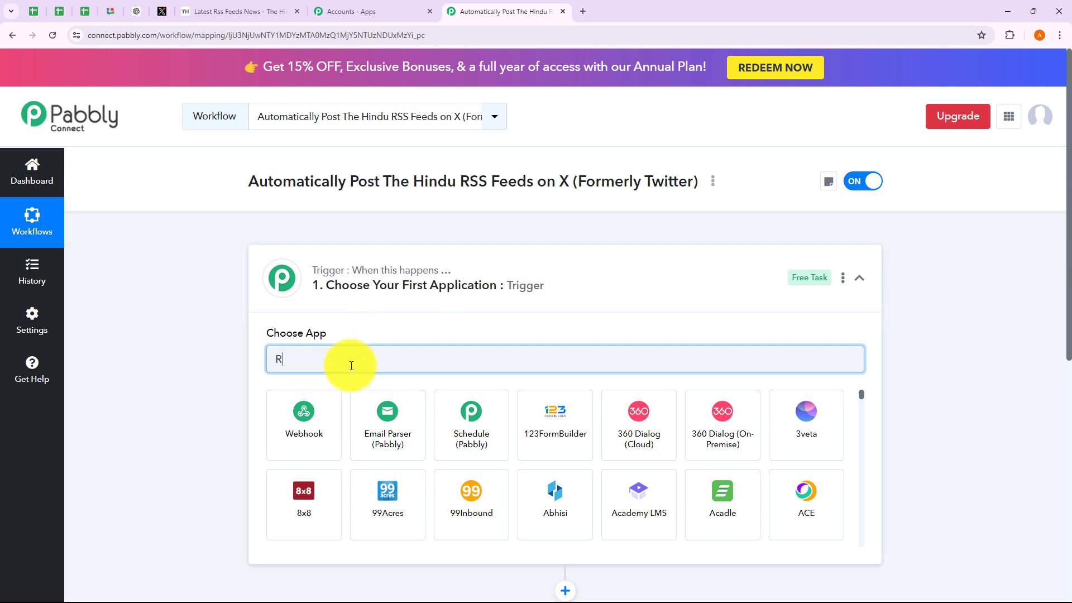
pyautogui.write('SS')
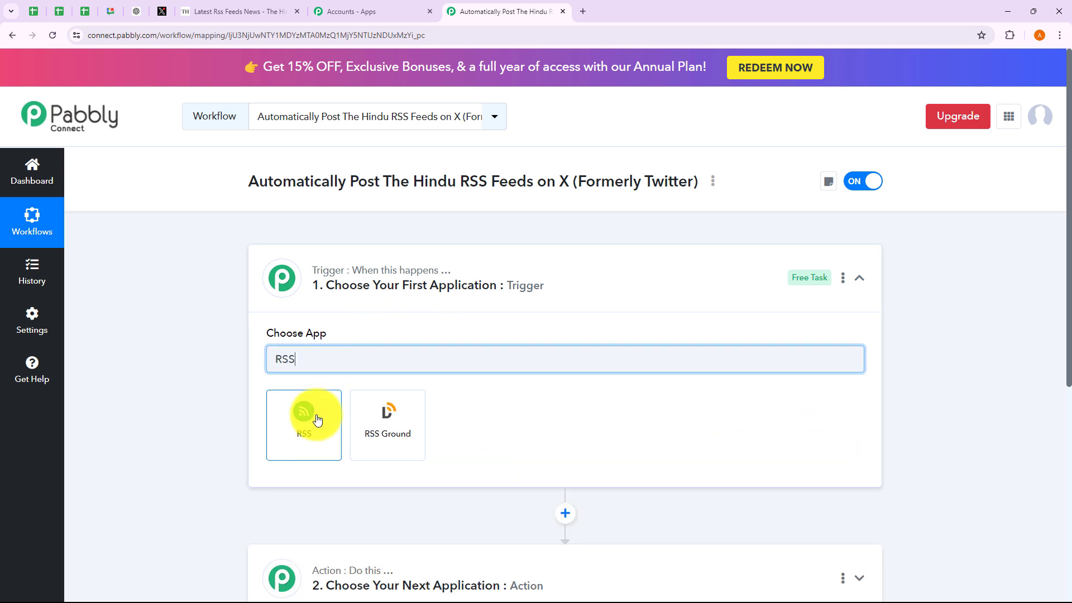
pyautogui.click(317, 419)
# - Set the RSS trigger event to New Item in Feed and connect the trigger
pyautogui.click(316, 418)
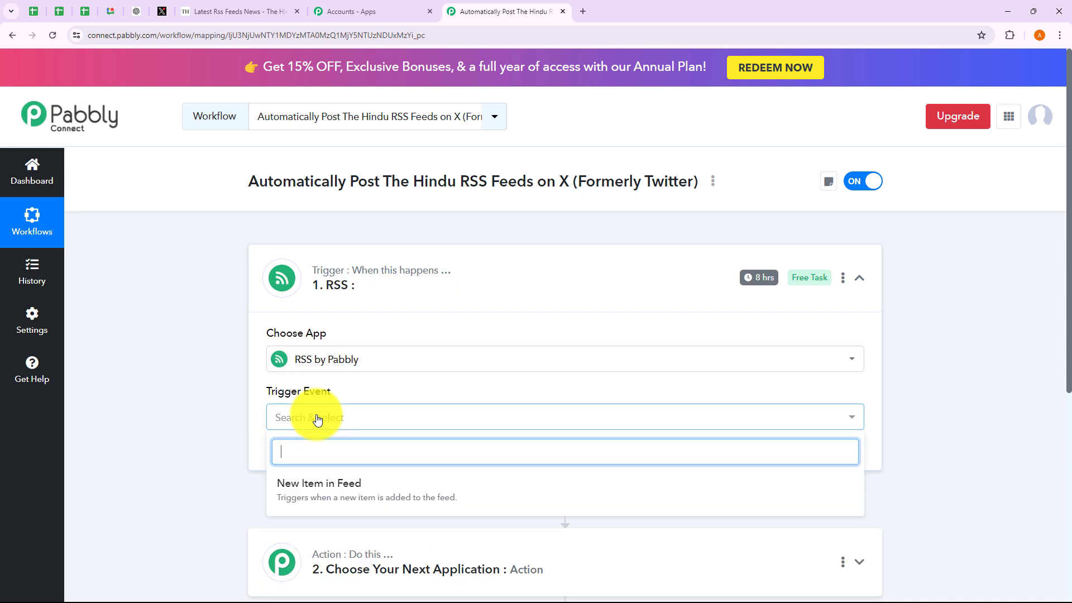
pyautogui.click(379, 500)
pyautogui.click(309, 457)
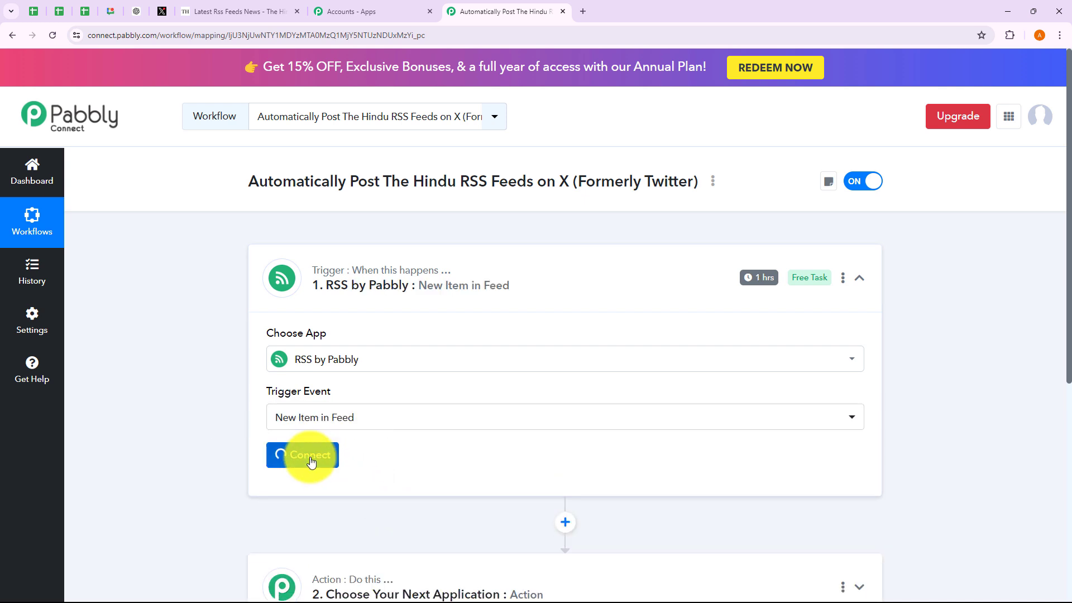
pyautogui.scroll(-2, 310, 456)
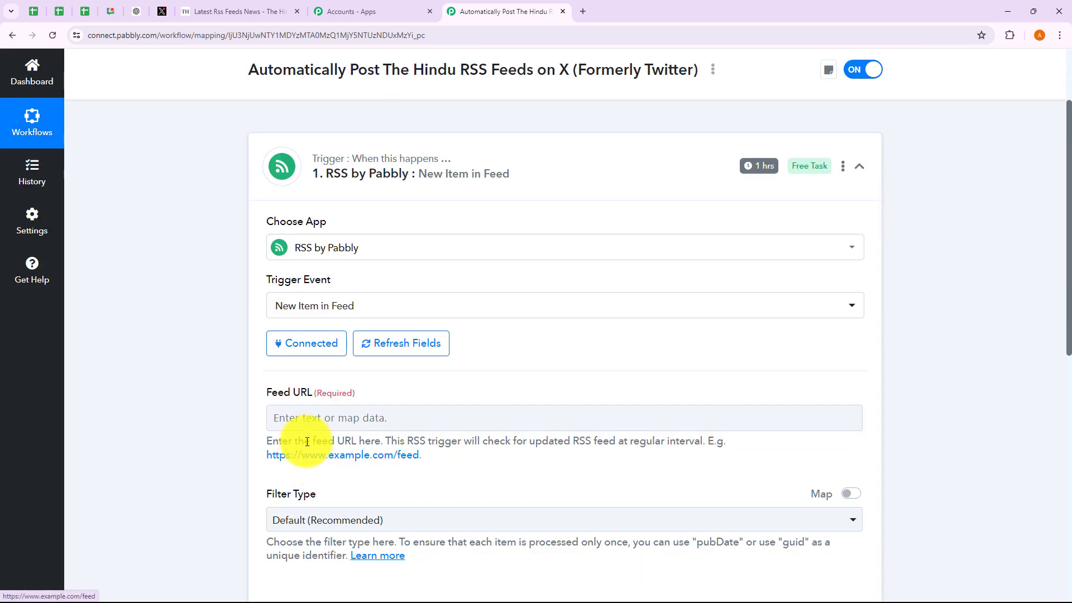
pyautogui.scroll(-1, 391, 422)
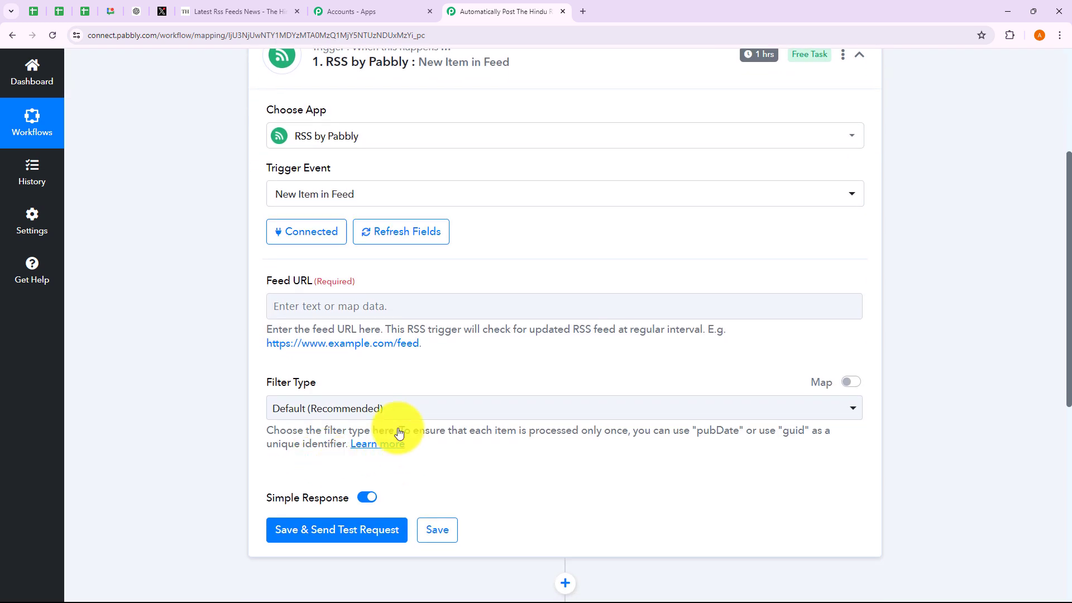
pyautogui.scroll(1, 396, 426)
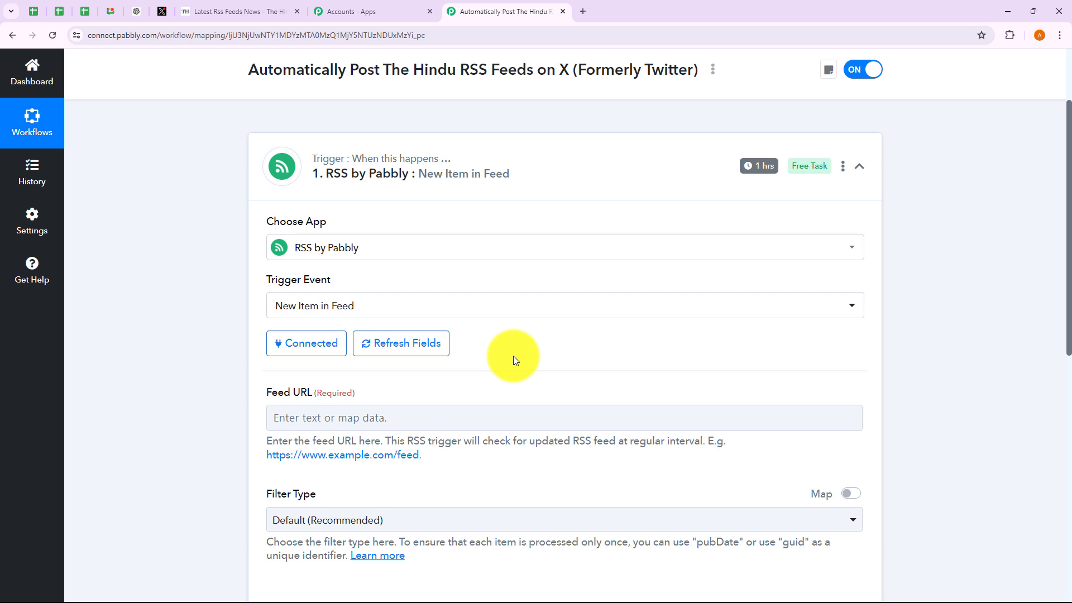
pyautogui.scroll(-1, 514, 361)
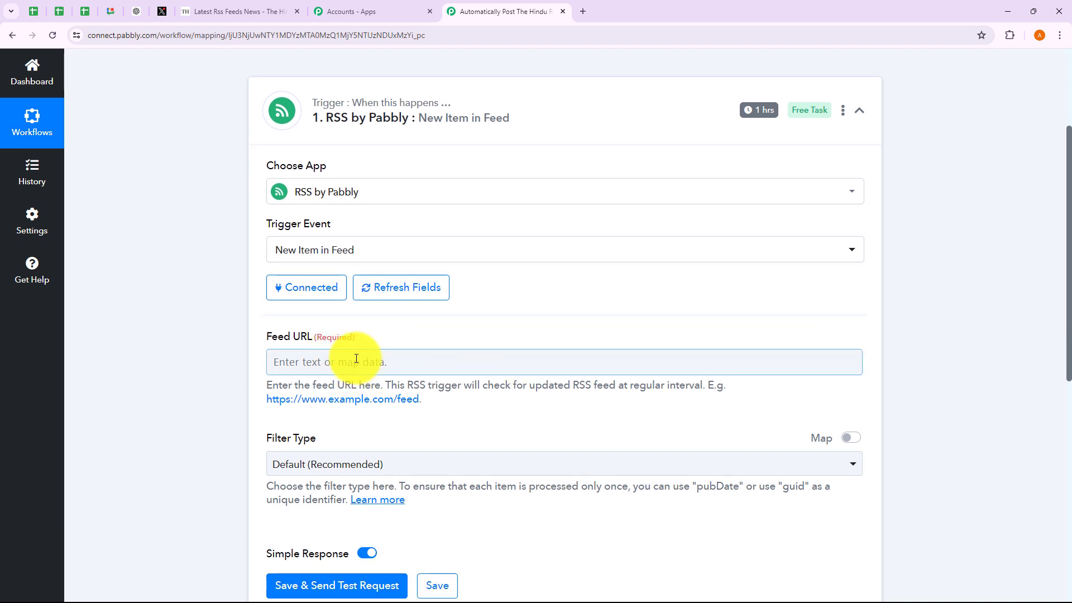
pyautogui.scroll(-1, 355, 359)
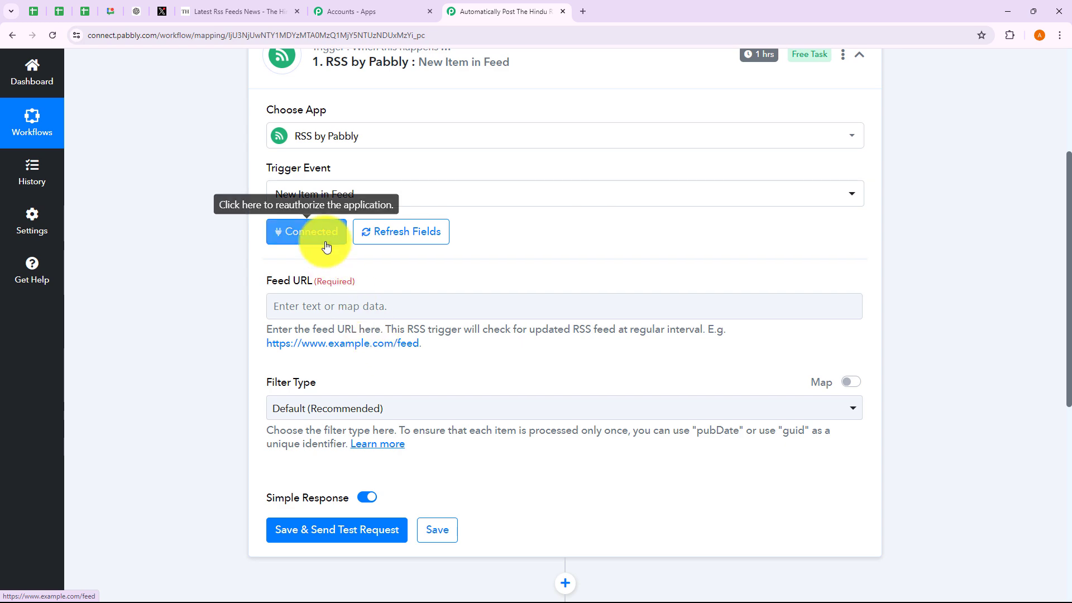
# - On The Hindu's RSS feeds page, open the Cricket feed under Sport and copy its URL
pyautogui.click(238, 16)
pyautogui.scroll(-5, 388, 296)
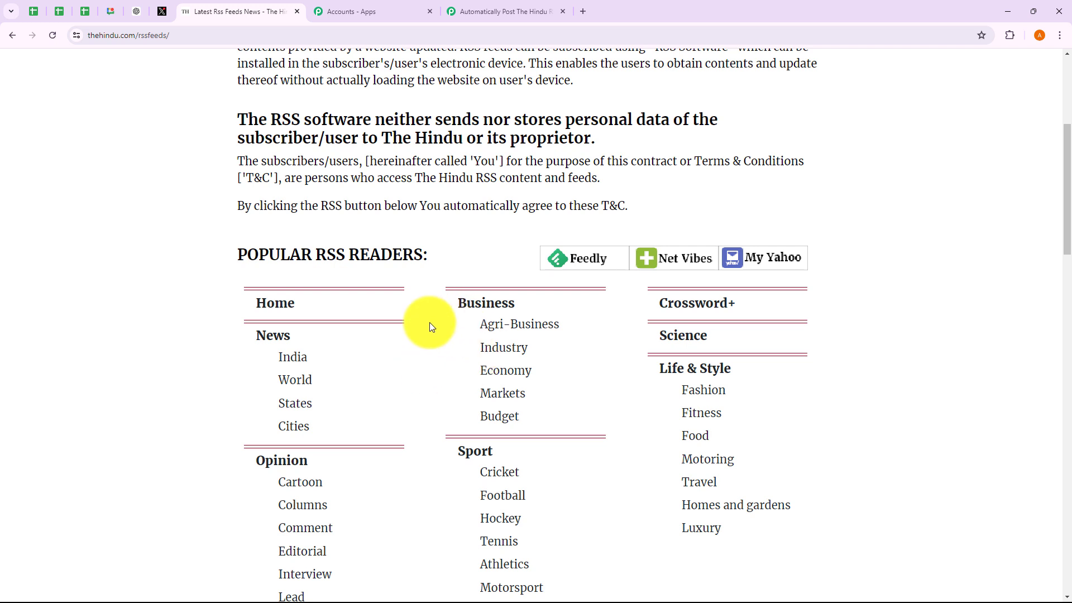
pyautogui.scroll(-2, 574, 381)
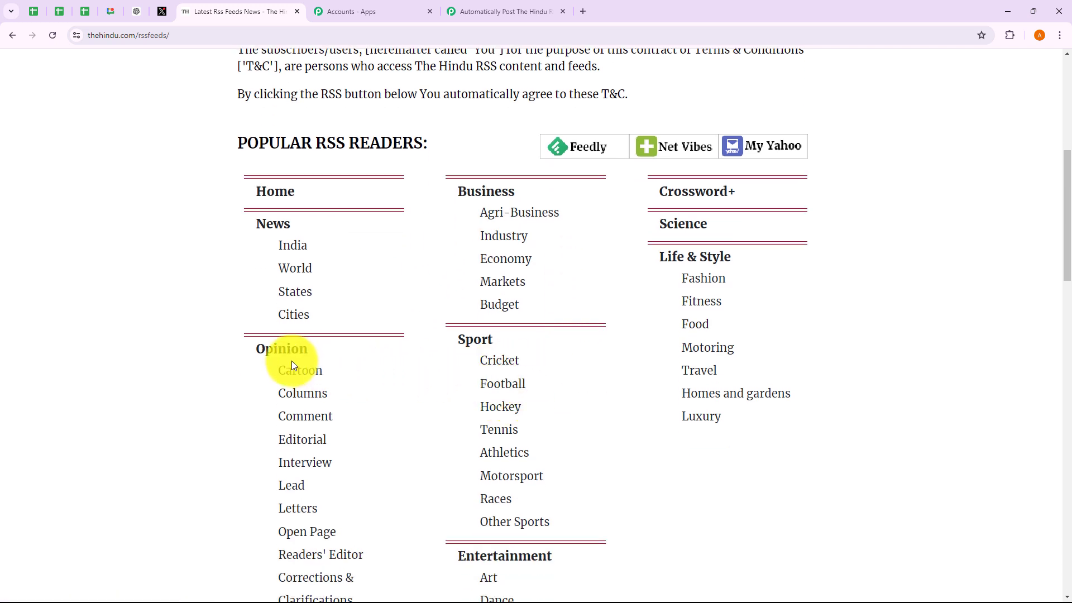
pyautogui.scroll(-1, 315, 366)
pyautogui.scroll(-4, 549, 480)
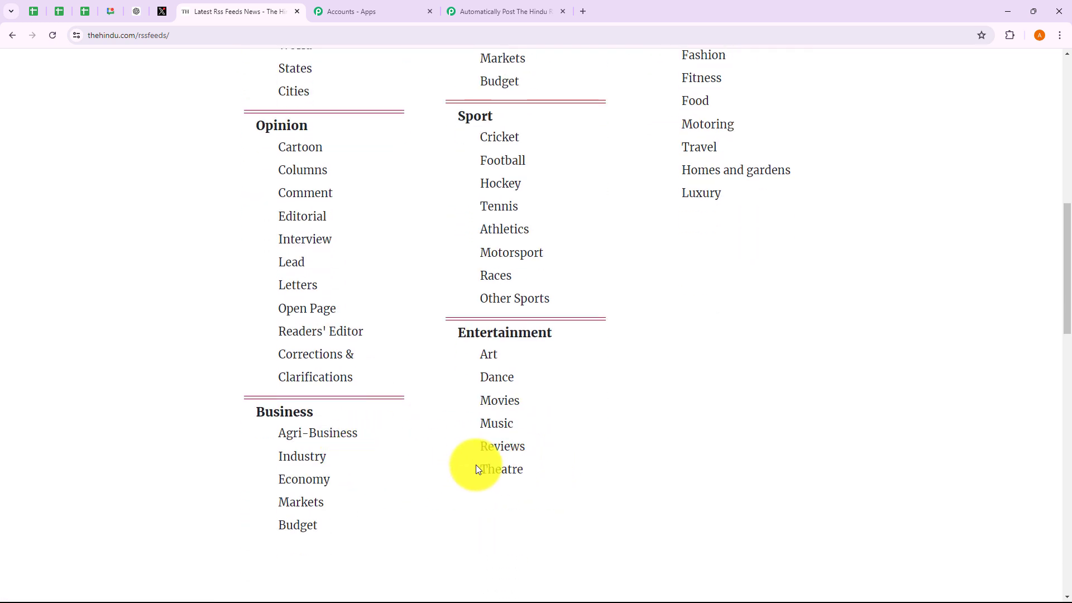
pyautogui.scroll(1, 474, 319)
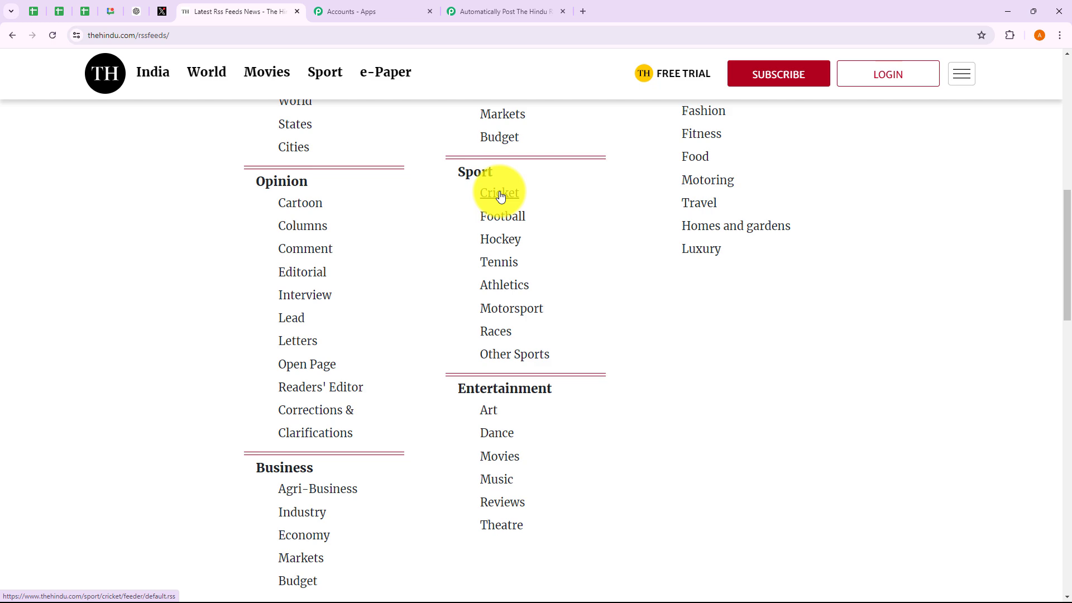
pyautogui.click(500, 194)
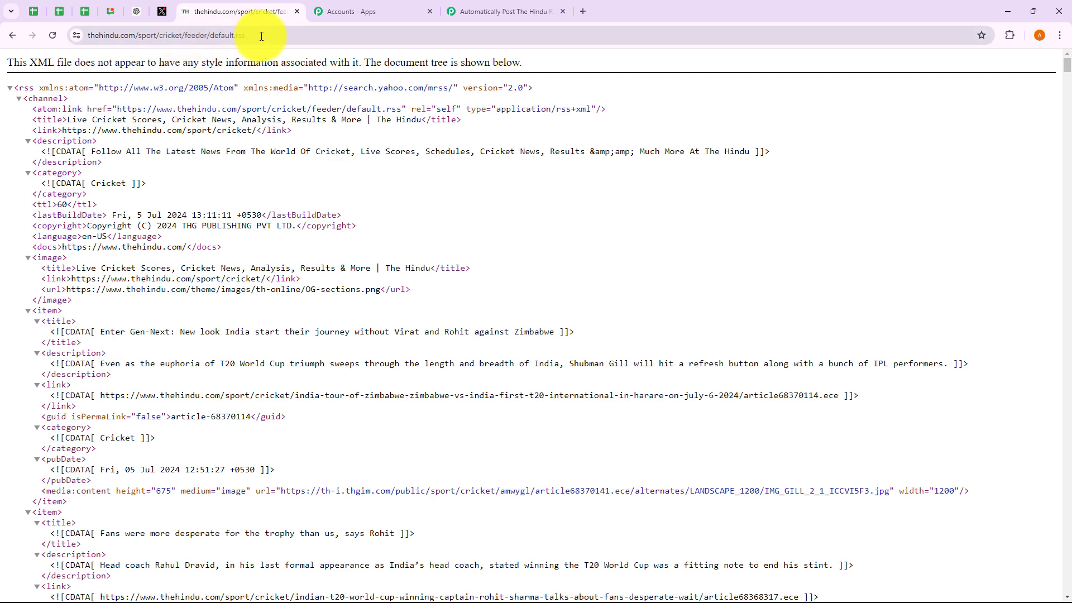
pyautogui.click(239, 35)
pyautogui.hotkey('ctrl', 'c')
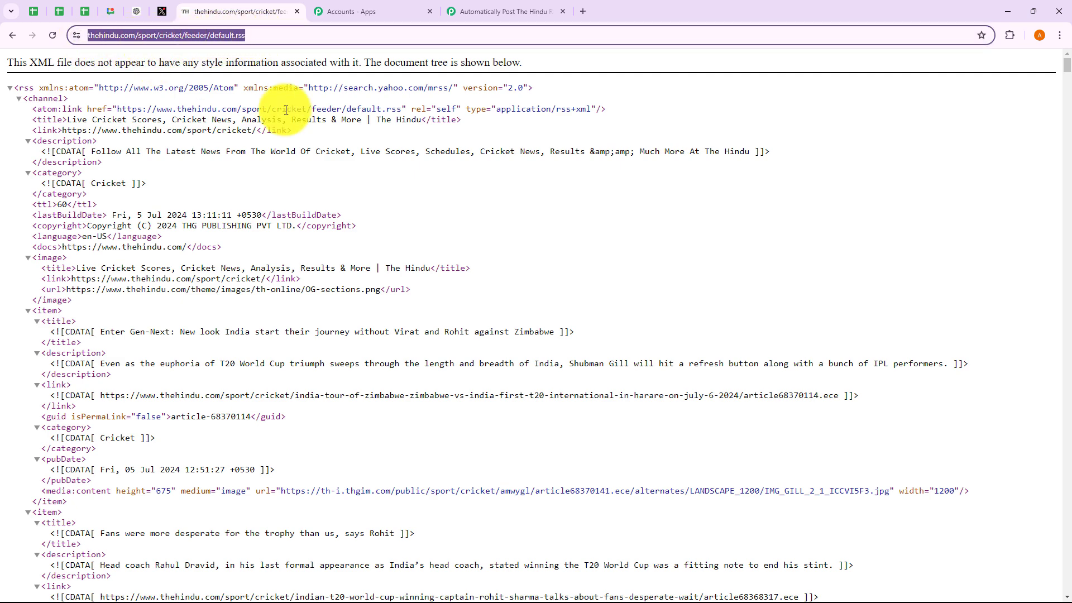
pyautogui.click(470, 195)
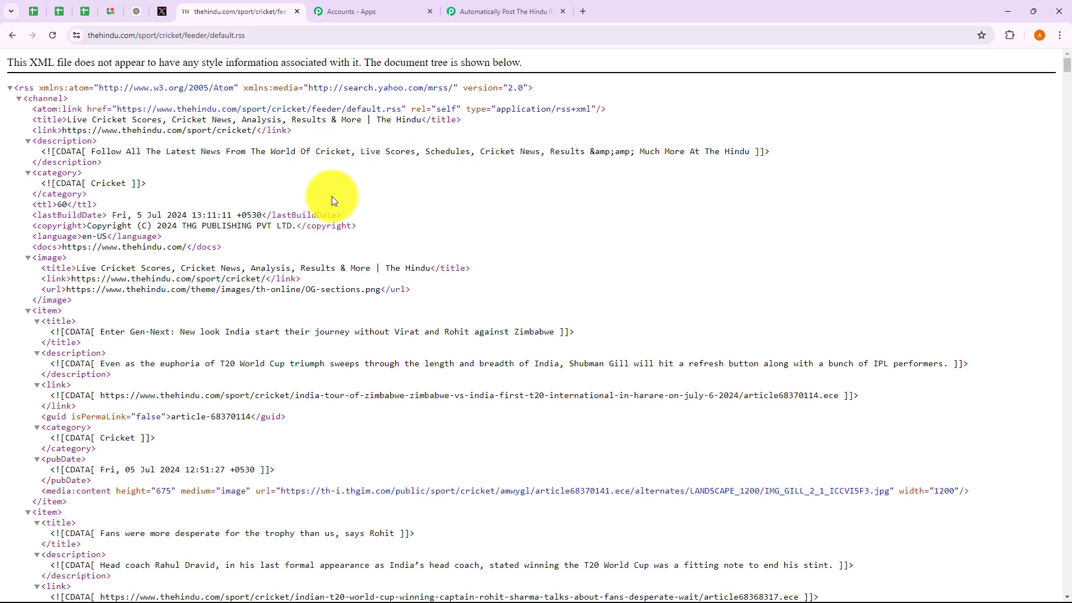
pyautogui.click(484, 13)
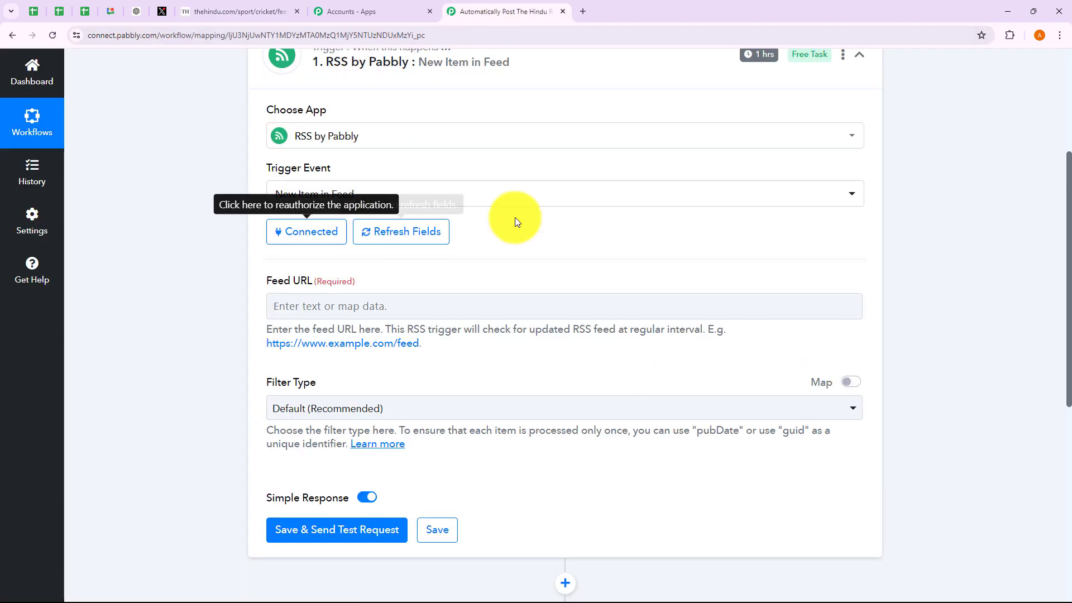
pyautogui.click(379, 305)
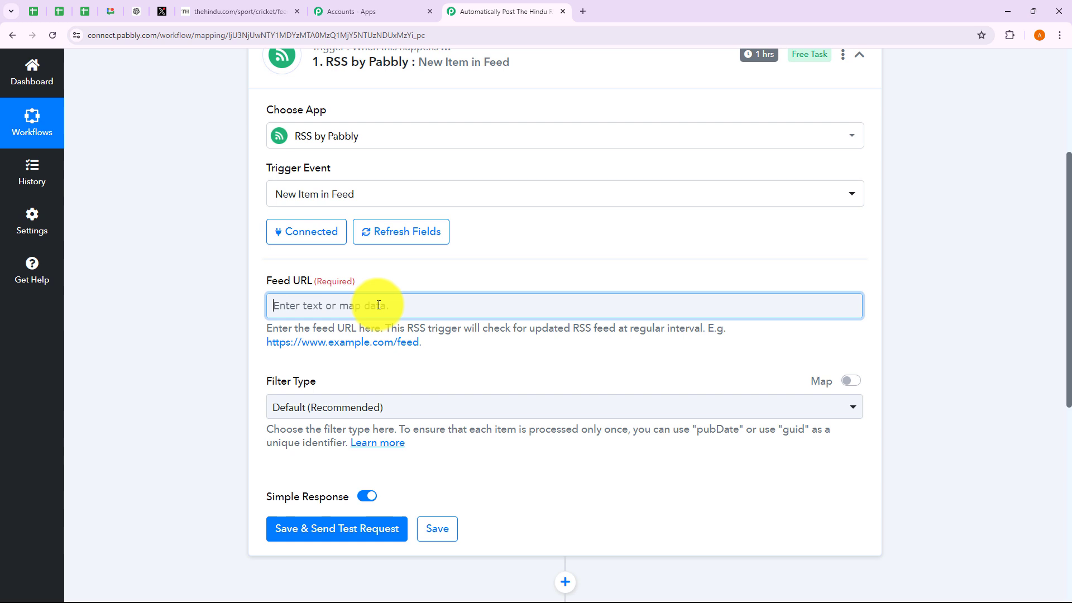
pyautogui.hotkey('ctrl', 'v')
pyautogui.click(239, 313)
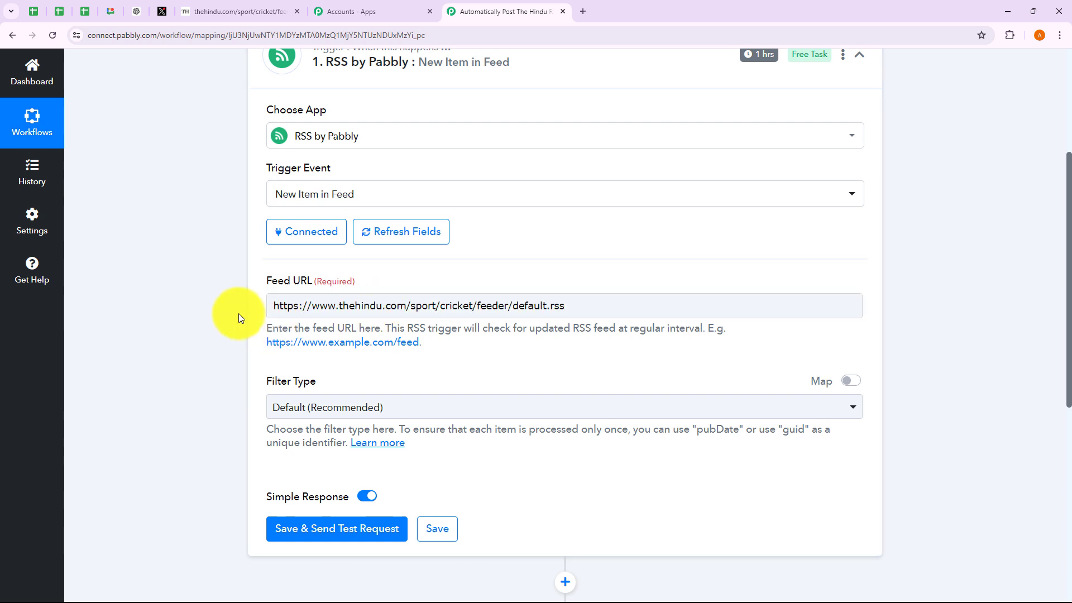
# - Review the available filter types and the linked help article on the RSS trigger, leaving the filter selection as is
pyautogui.click(332, 414)
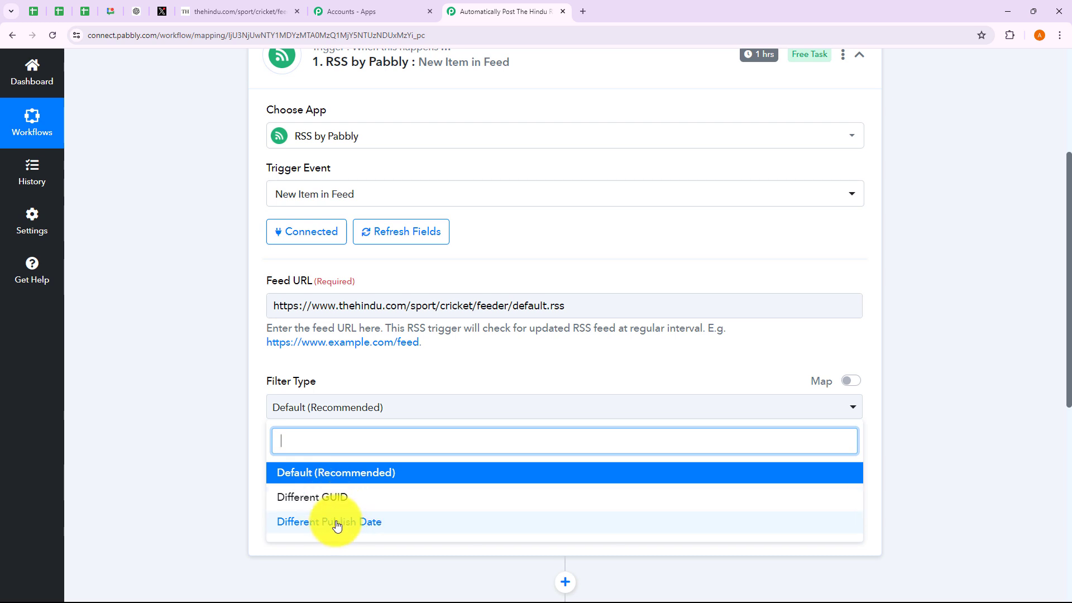
pyautogui.click(210, 412)
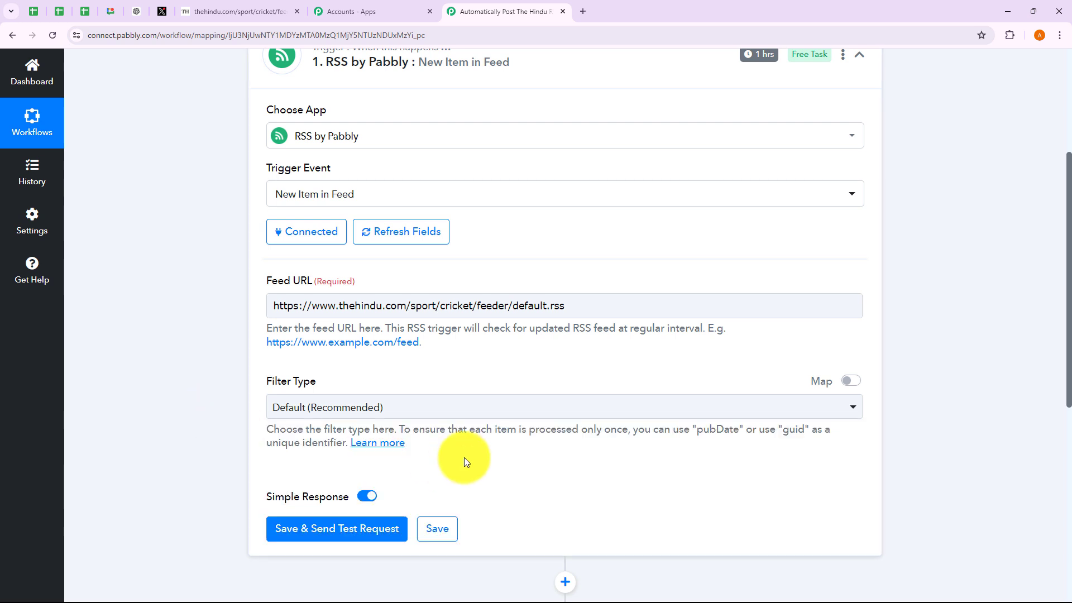
pyautogui.click(391, 444)
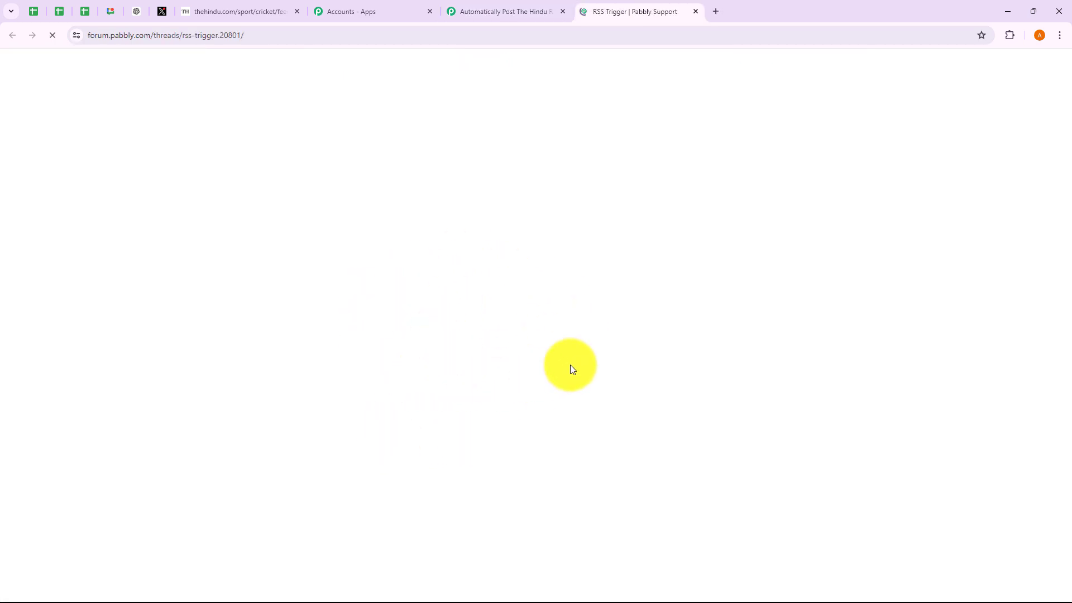
pyautogui.scroll(-8, 603, 352)
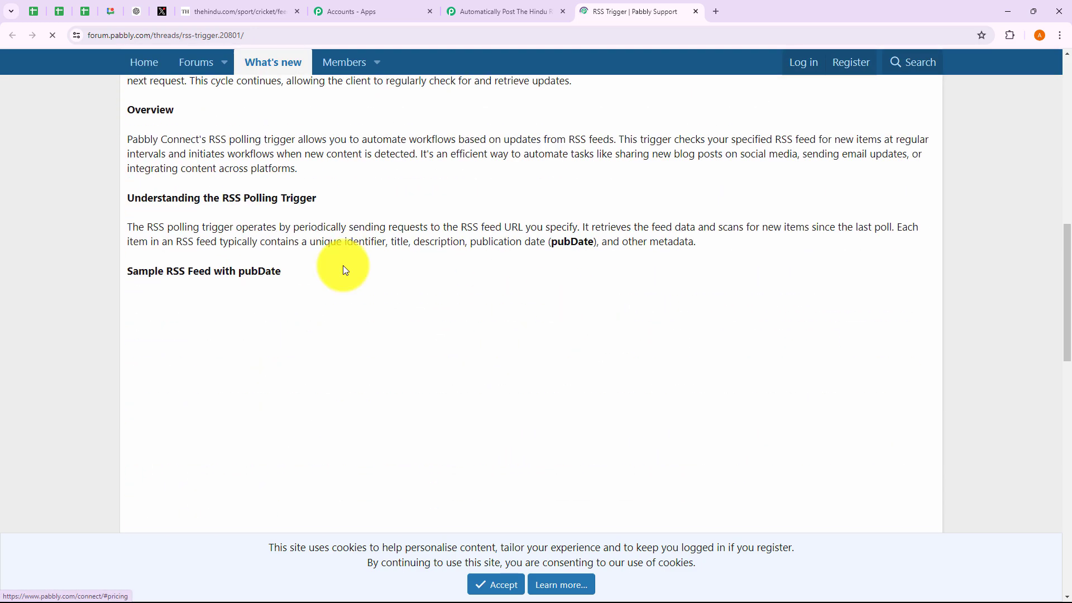
pyautogui.scroll(3, 397, 290)
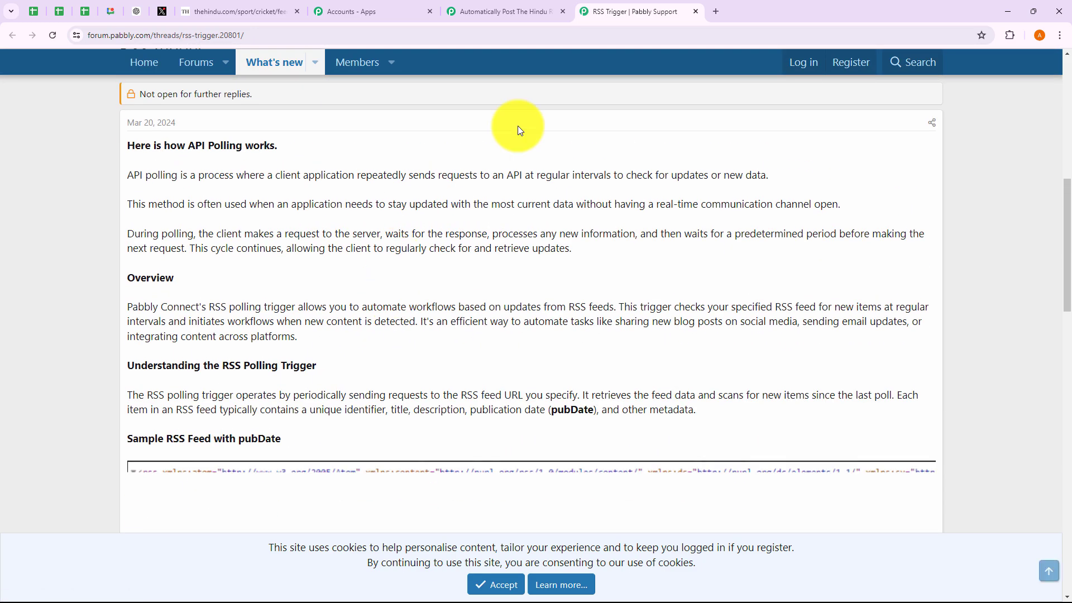
pyautogui.click(697, 12)
# - Save the RSS trigger and send a test request to fetch a feed item
pyautogui.scroll(-3, 366, 306)
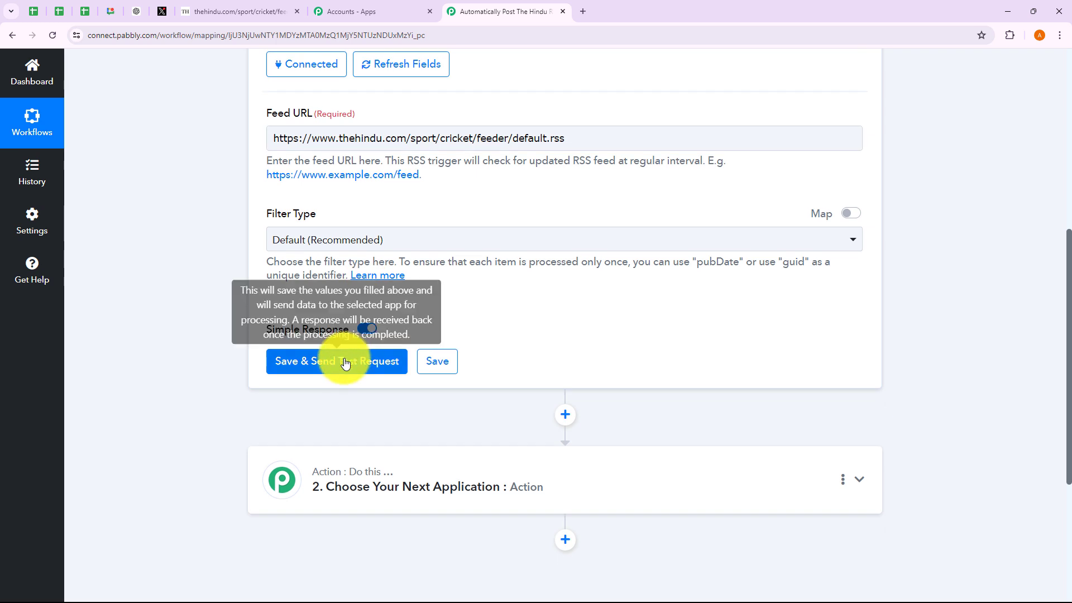
pyautogui.click(346, 364)
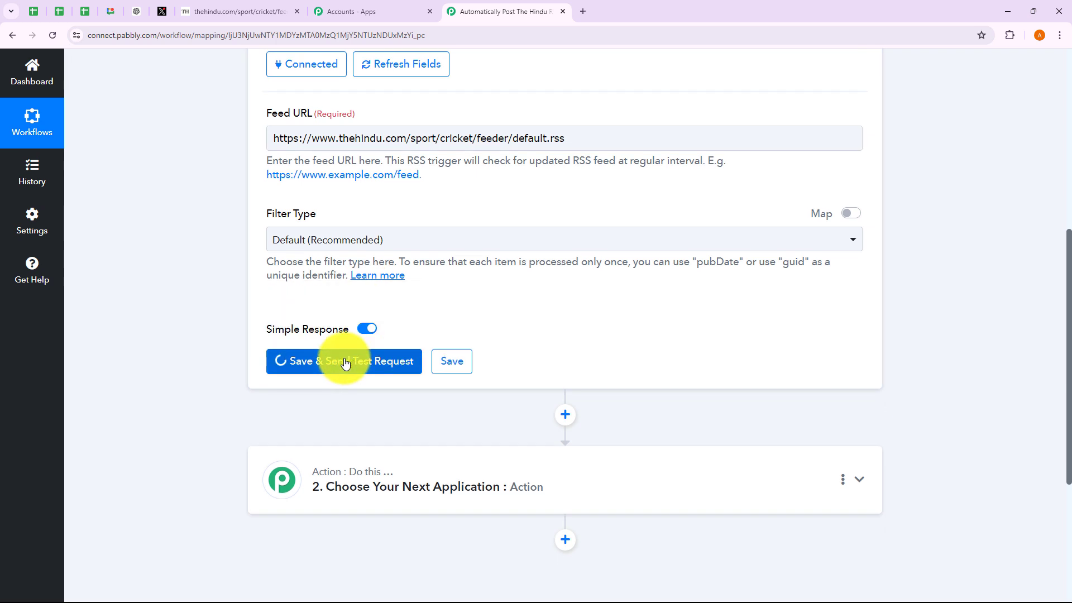
pyautogui.scroll(-3, 530, 352)
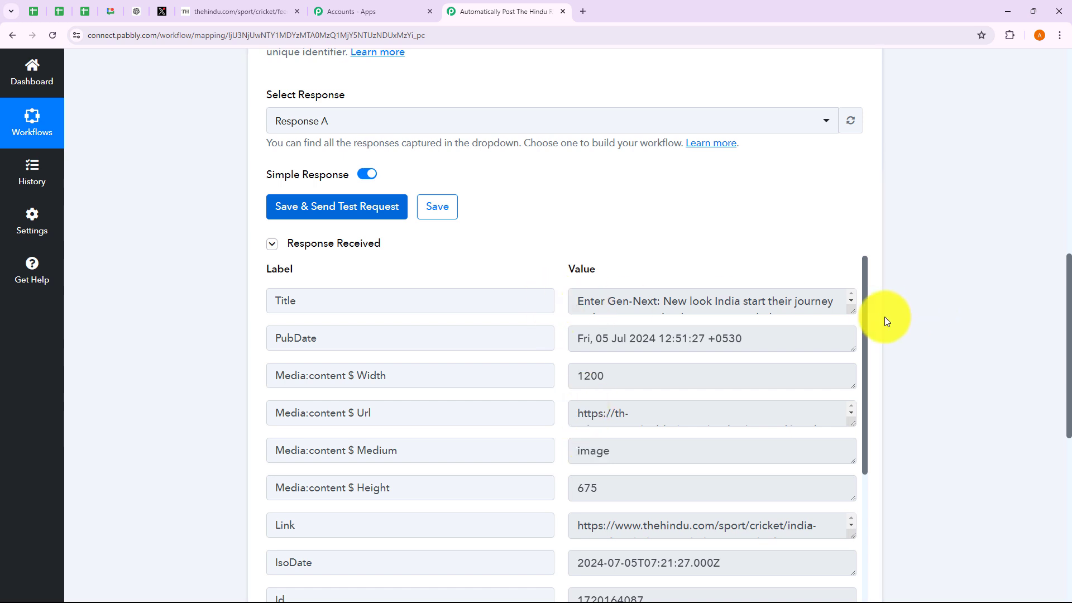
# - Examine the received feed item's fields, expanding the Title, Link, Description, ContentSnippet and Content values to read them
pyautogui.moveTo(850, 311); pyautogui.dragTo(852, 341)
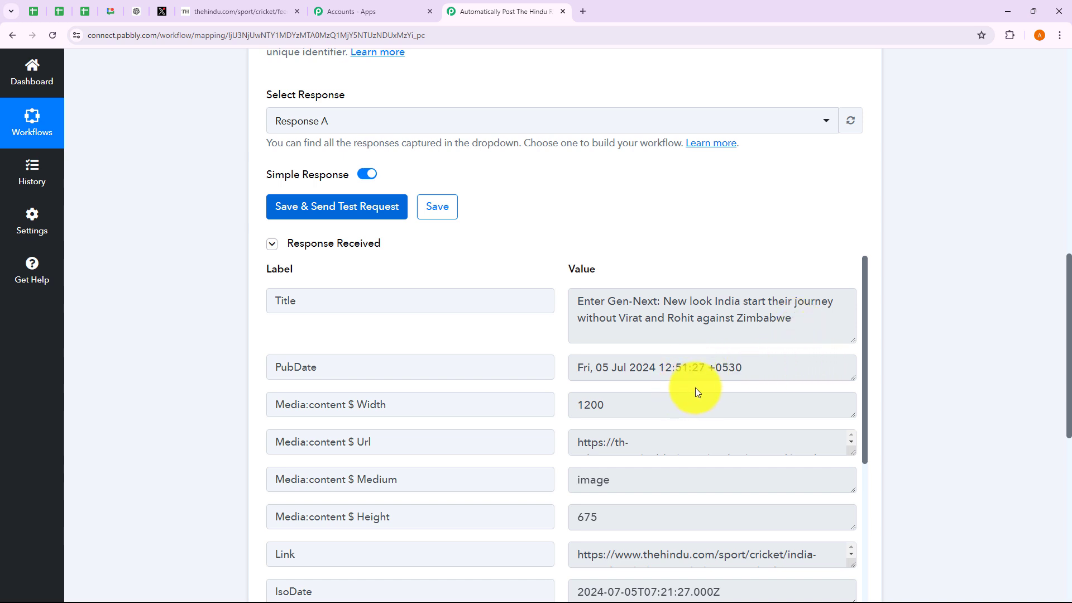
pyautogui.scroll(-2, 696, 391)
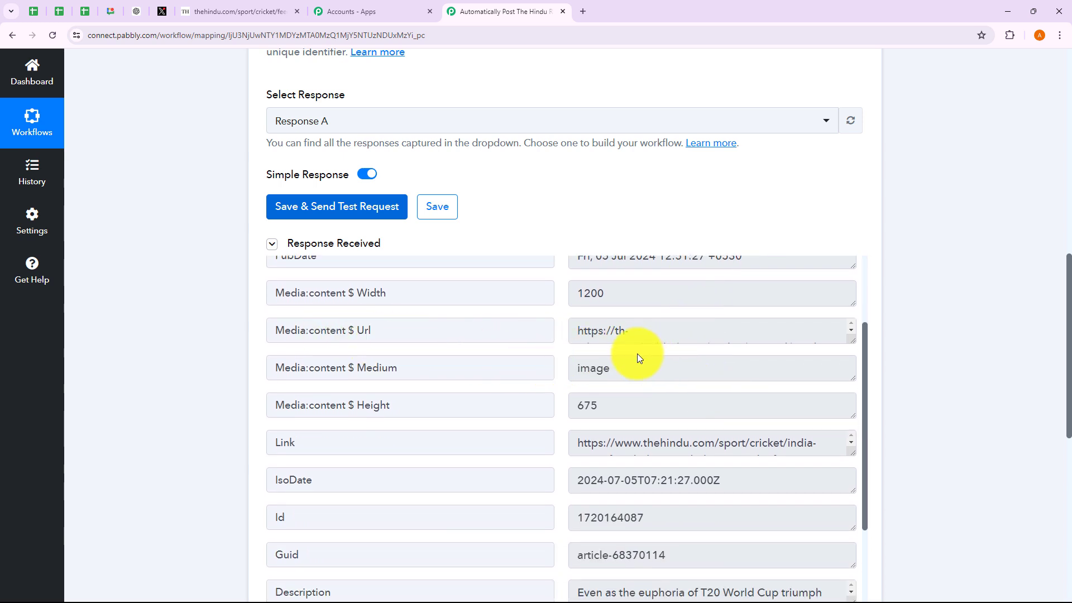
pyautogui.scroll(-1, 681, 365)
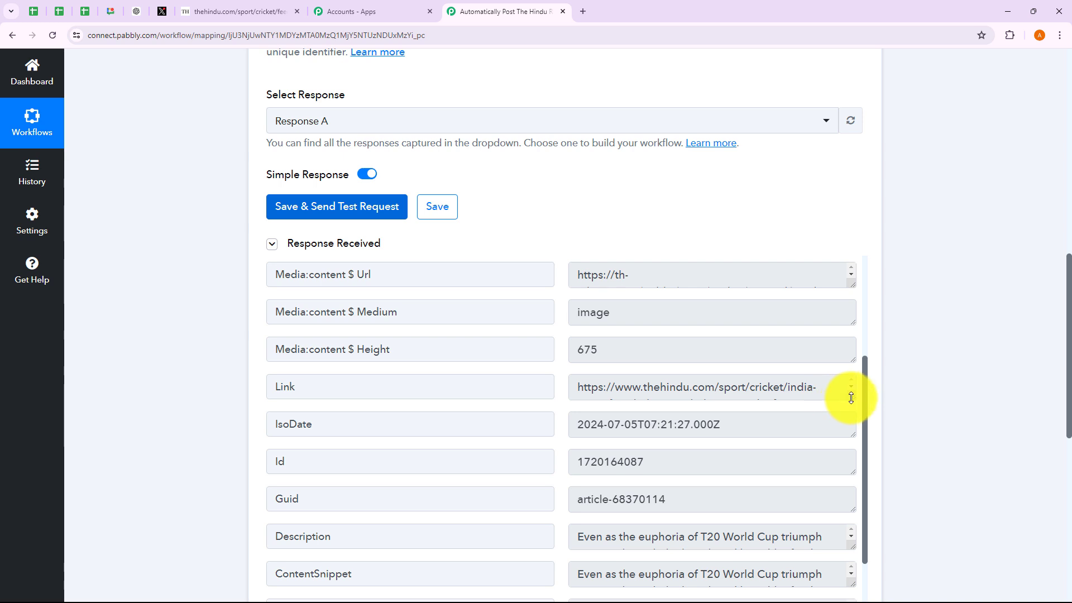
pyautogui.moveTo(851, 398)
pyautogui.mouseDown()
pyautogui.moveTo(852, 440)
pyautogui.moveTo(851, 413)
pyautogui.mouseUp()
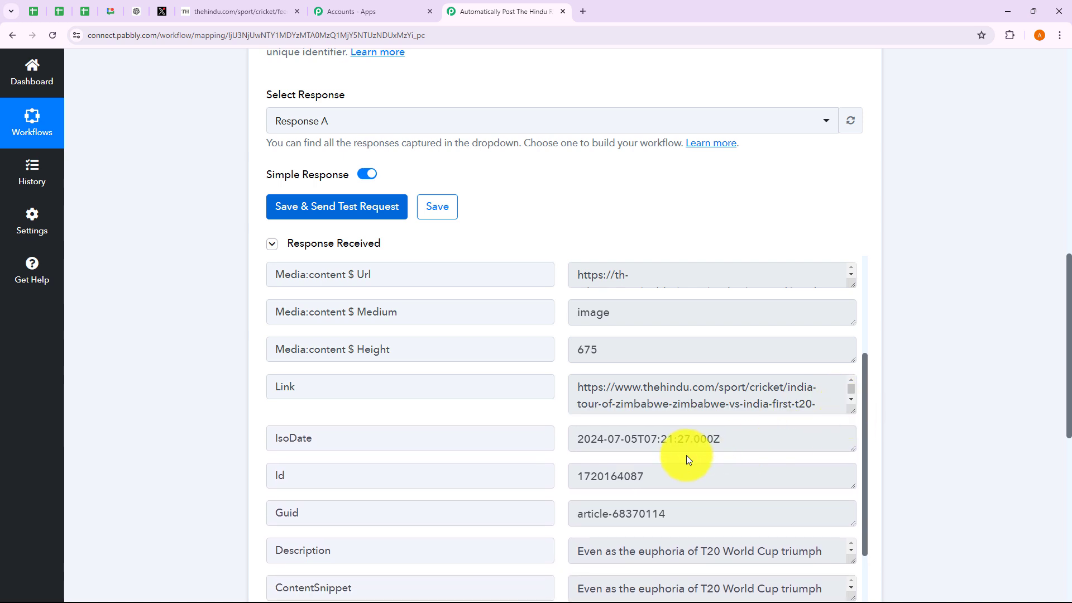
pyautogui.scroll(-1, 686, 455)
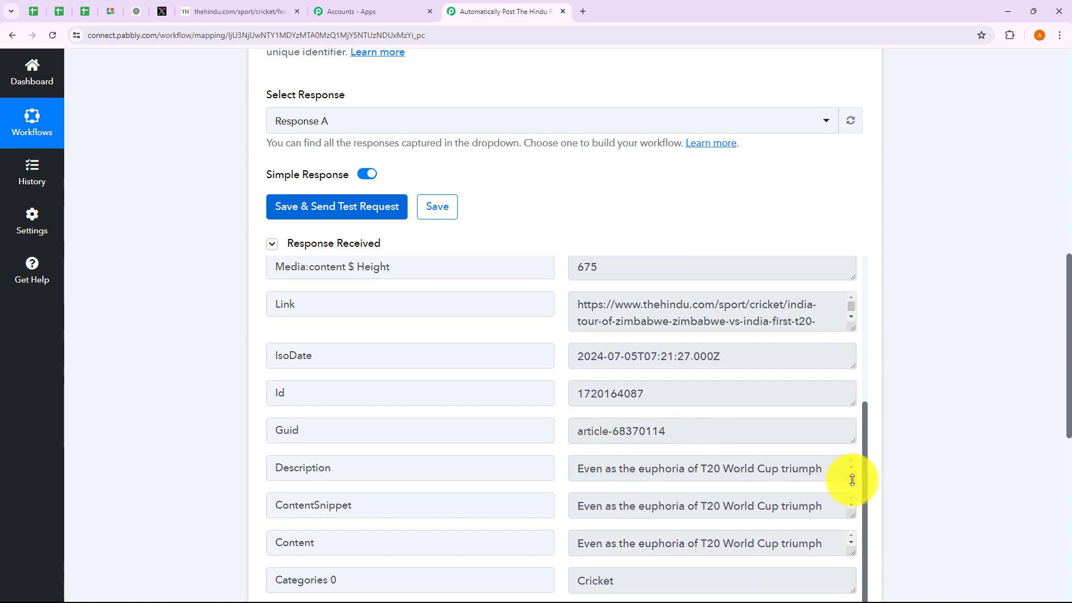
pyautogui.moveTo(852, 480); pyautogui.dragTo(845, 553)
pyautogui.scroll(-1, 718, 514)
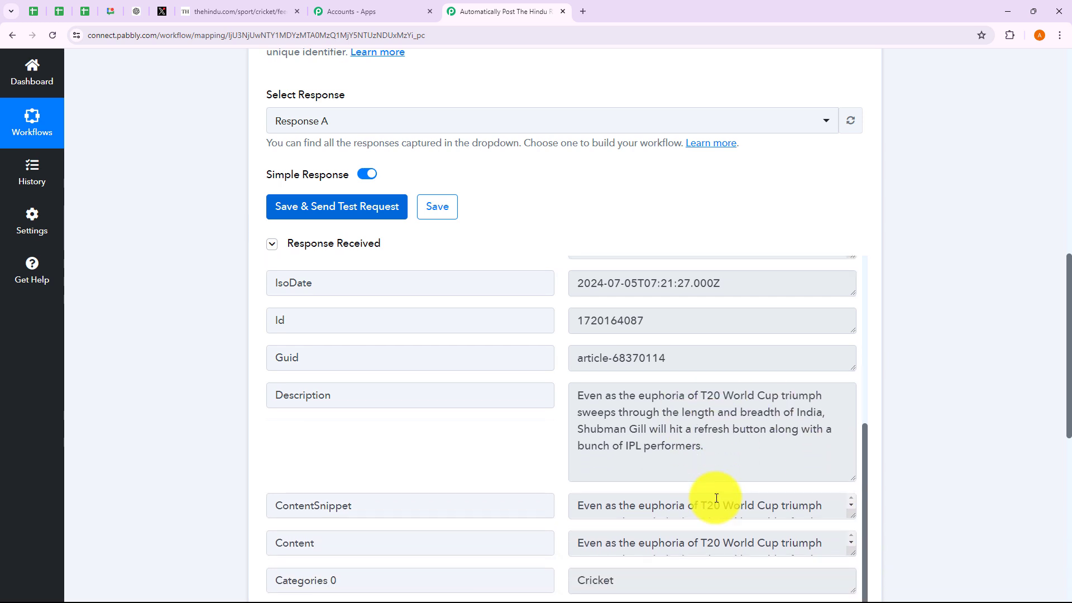
pyautogui.moveTo(852, 515); pyautogui.dragTo(846, 581)
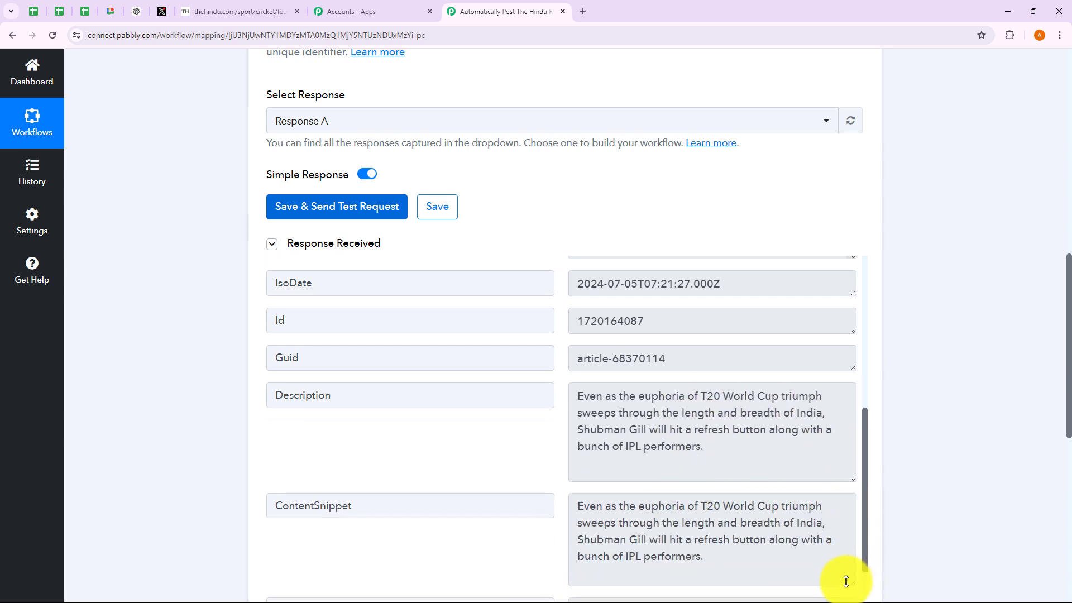
pyautogui.scroll(-4, 748, 438)
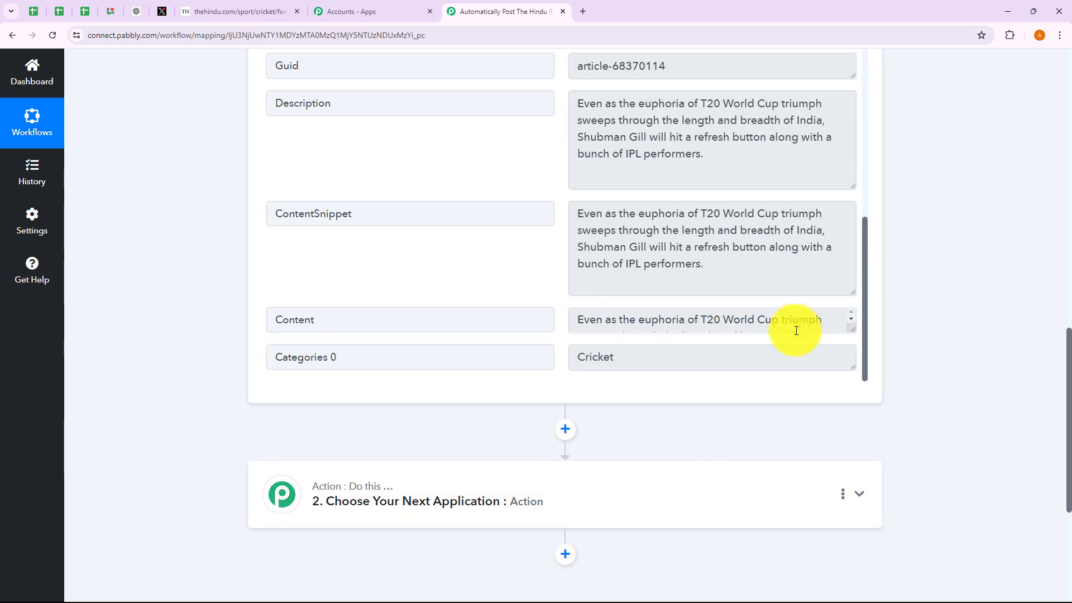
pyautogui.moveTo(850, 329); pyautogui.dragTo(748, 331)
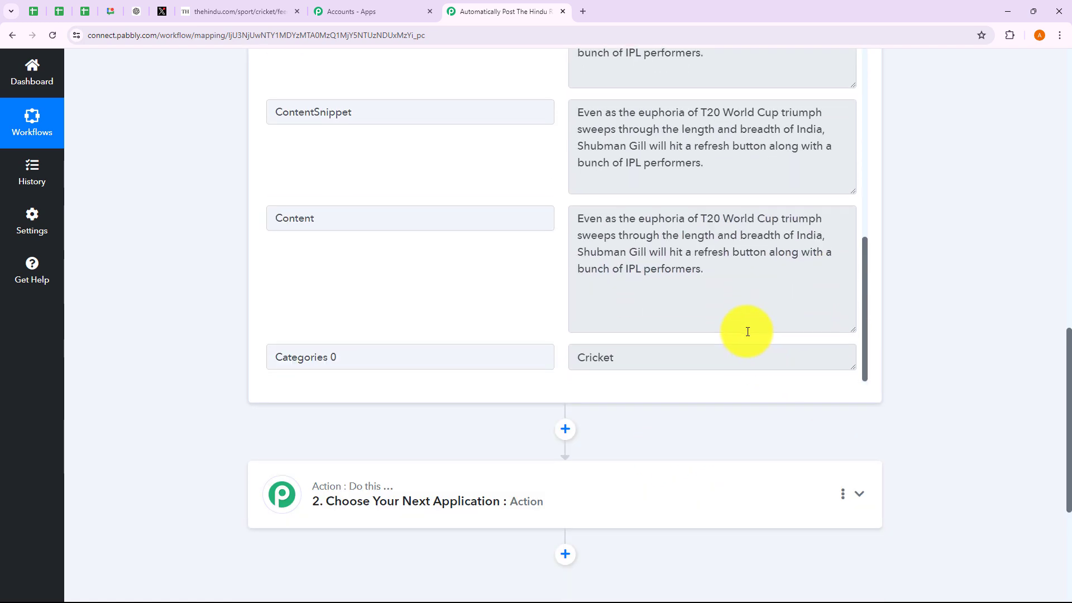
pyautogui.scroll(10, 809, 283)
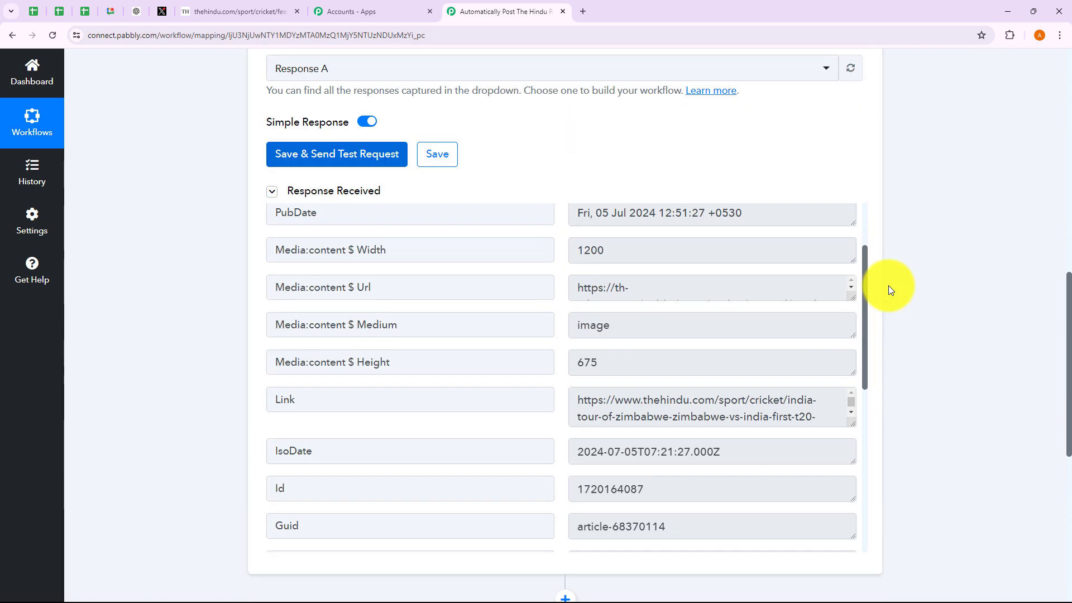
pyautogui.scroll(10, 889, 286)
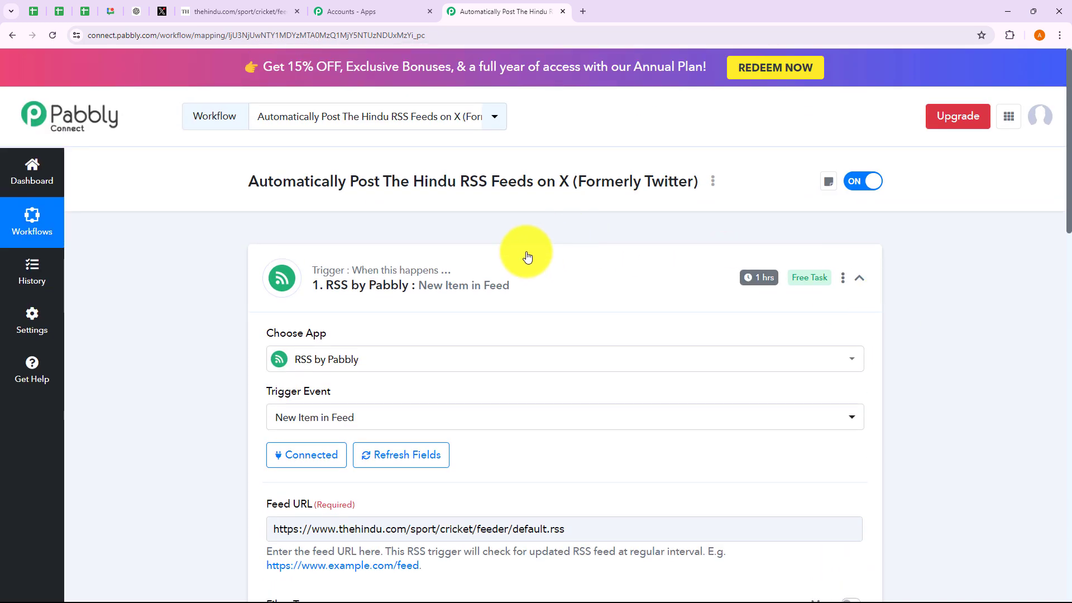
# - Collapse the trigger step, search for "Twi" and choose X (Formerly Twitter) as the action application
pyautogui.click(527, 257)
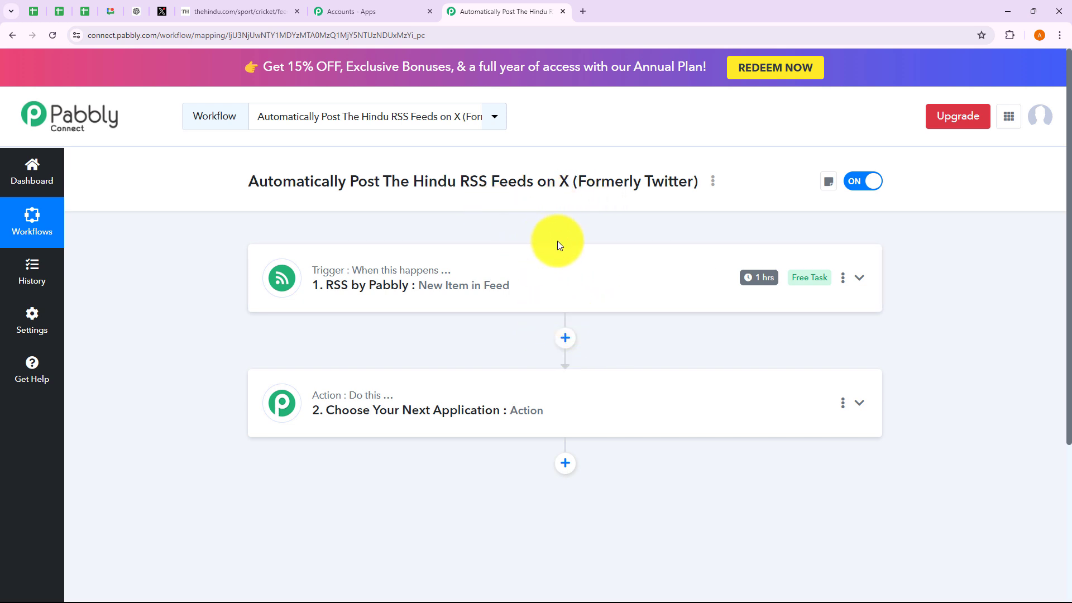
pyautogui.click(442, 407)
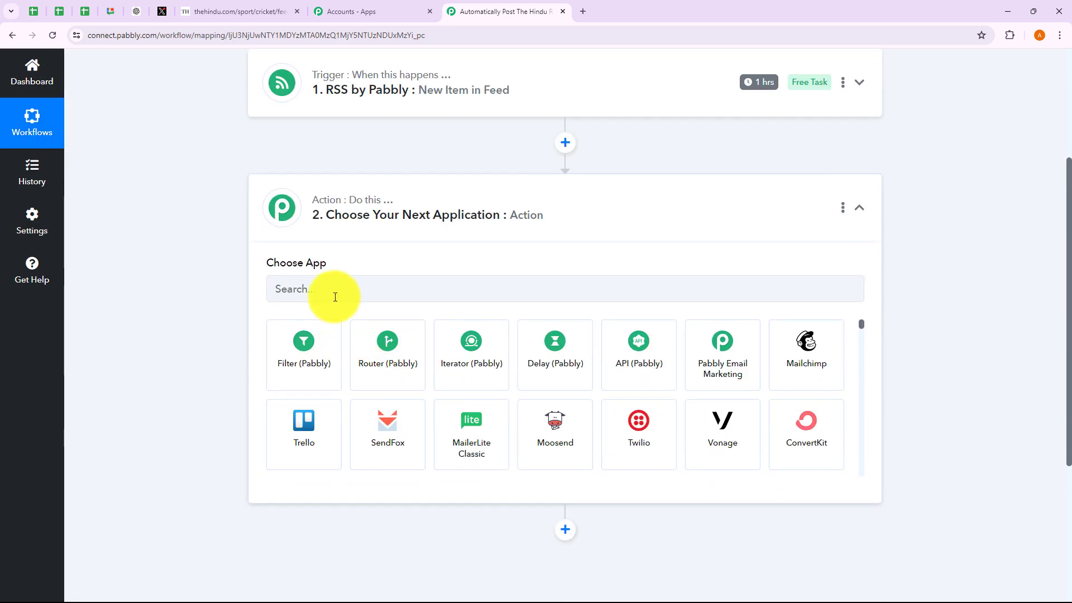
pyautogui.click(335, 295)
pyautogui.write('Twi')
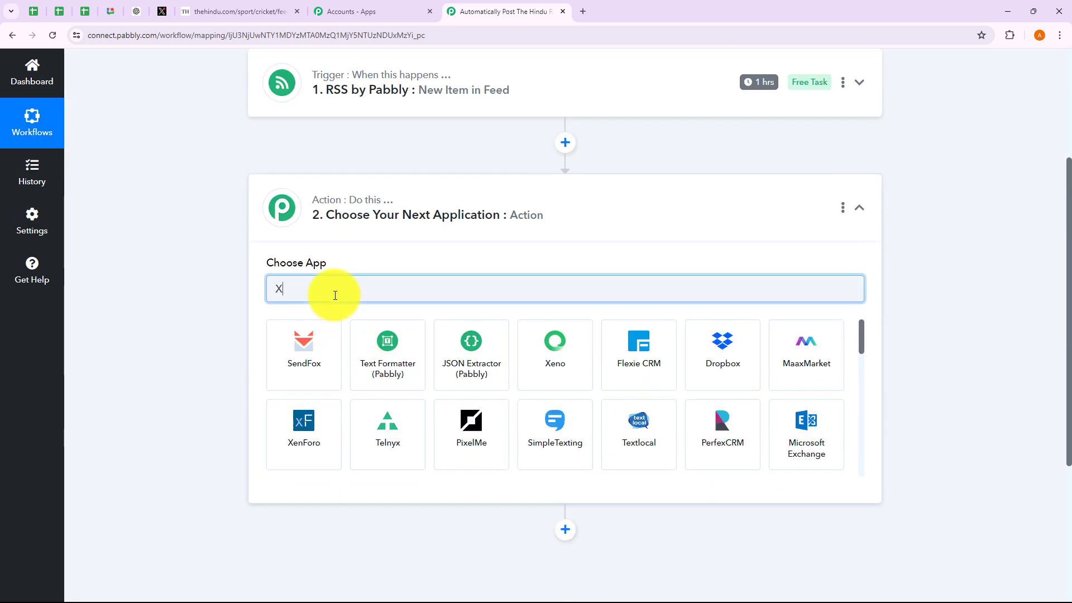
pyautogui.click(586, 365)
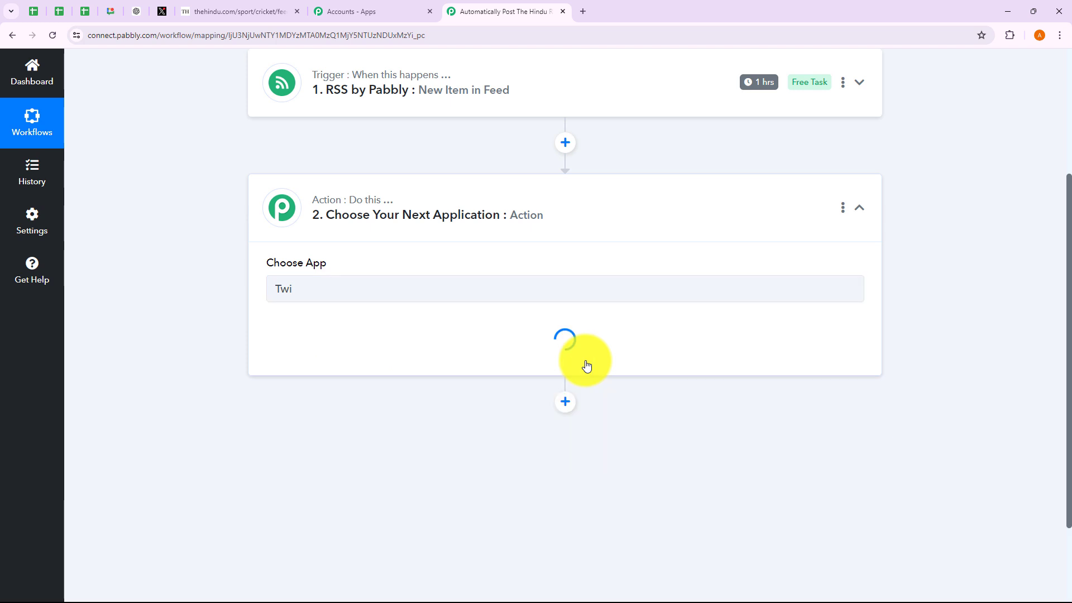
# - Set the X action event to Create Tweet and open its account connection settings
pyautogui.click(322, 347)
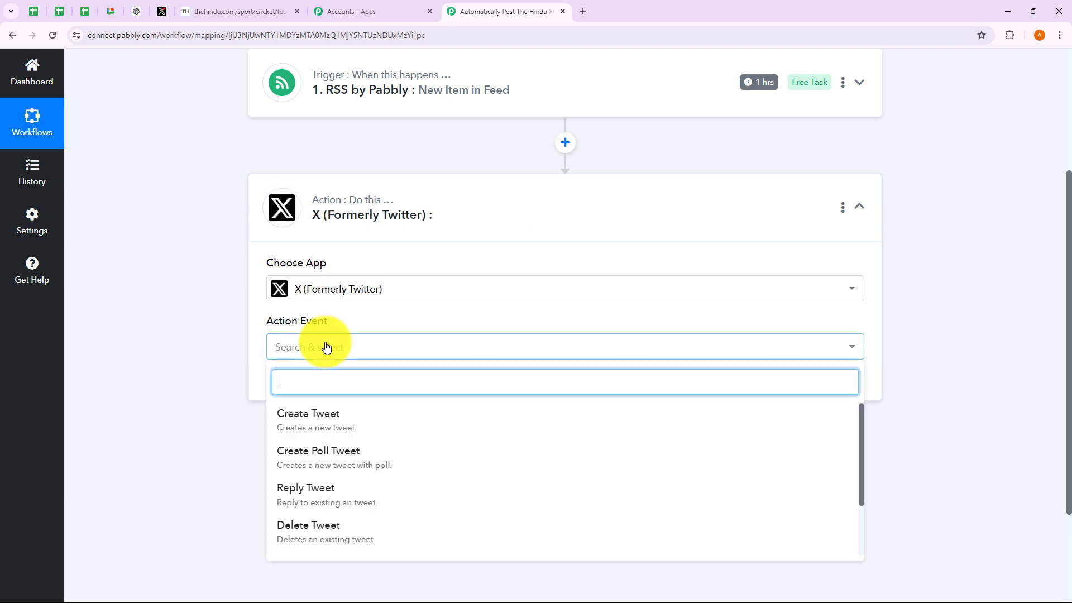
pyautogui.click(315, 422)
pyautogui.click(306, 388)
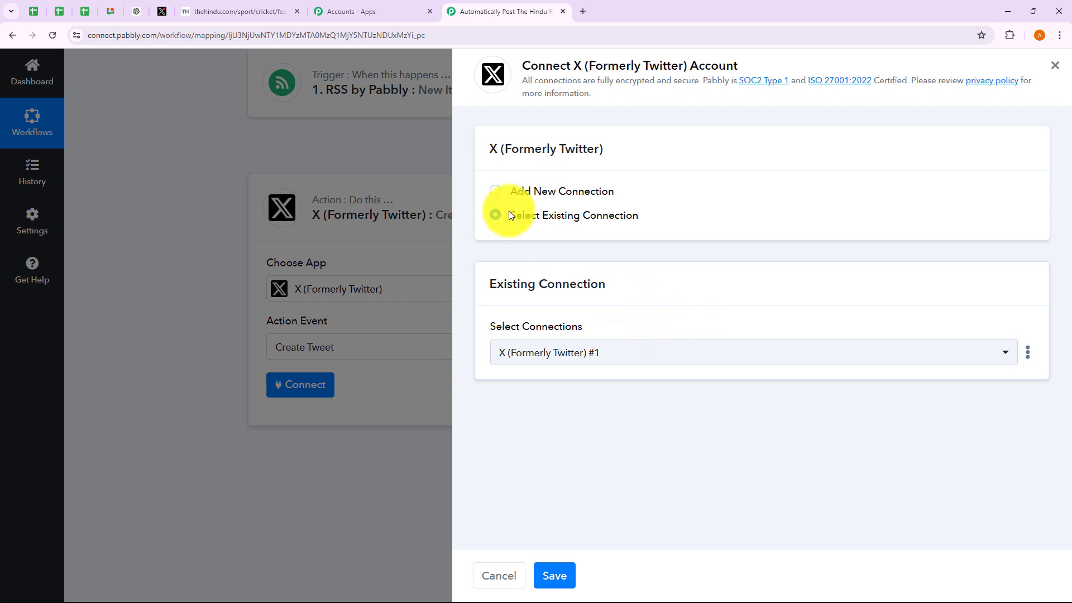
pyautogui.click(496, 192)
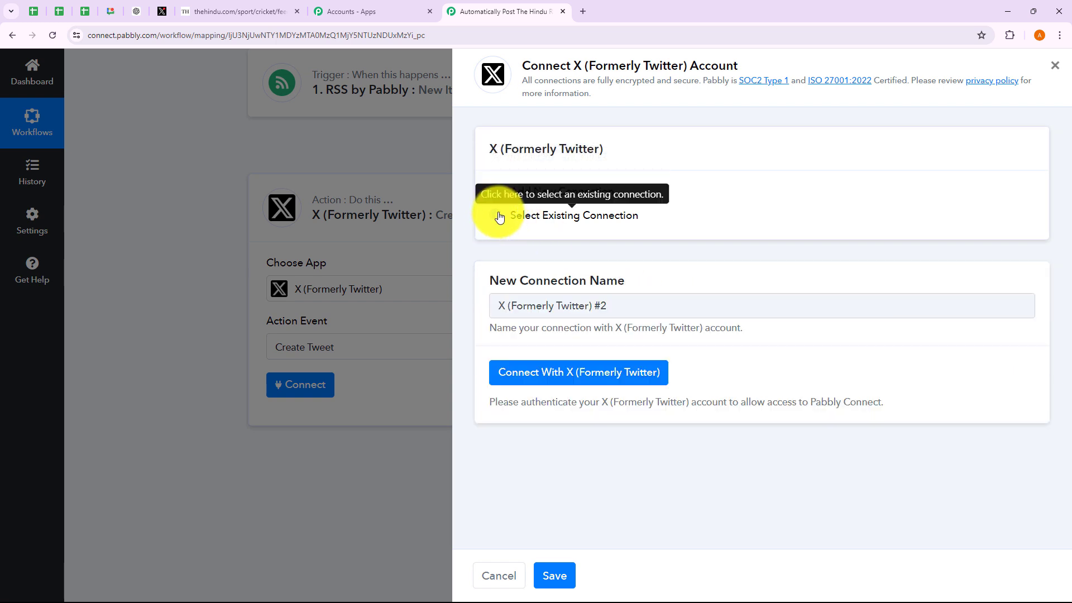
pyautogui.click(498, 216)
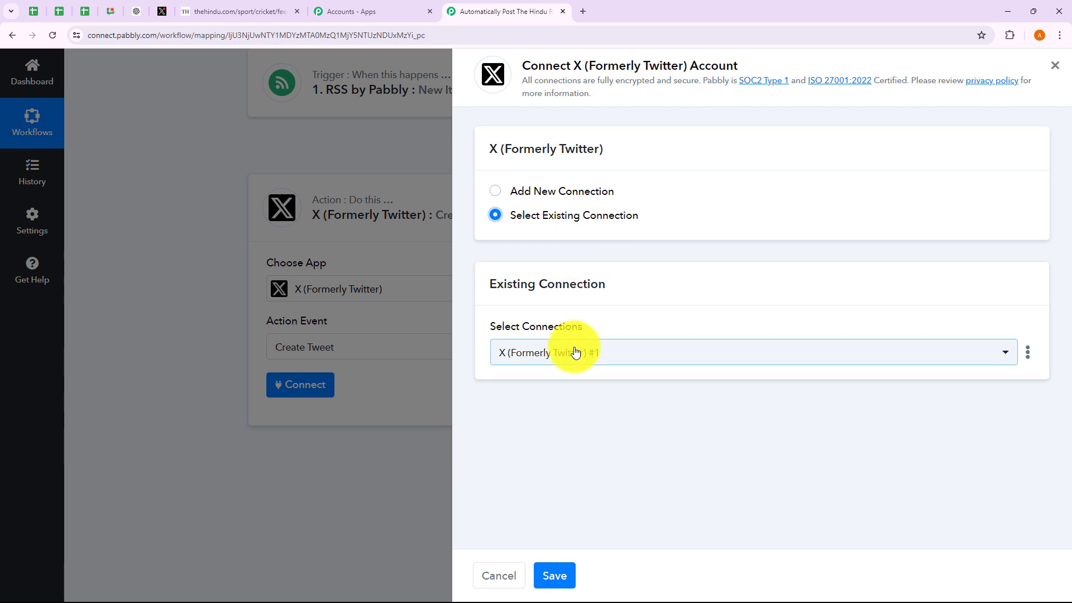
pyautogui.click(559, 355)
pyautogui.click(643, 478)
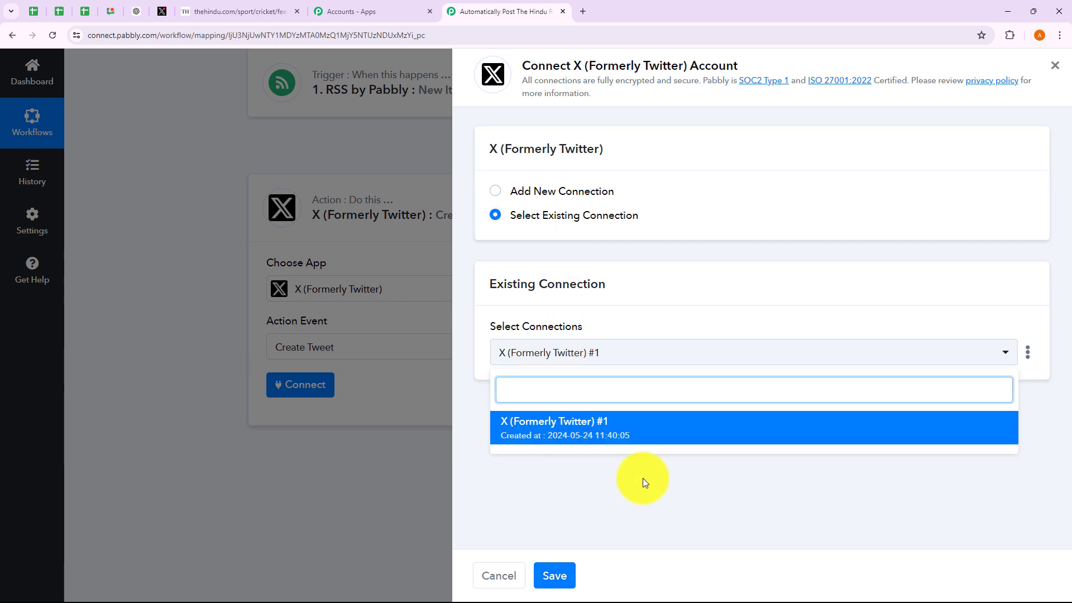
# - Start adding a new X (Formerly Twitter) connection so the Client ID and Client Secret can be entered
pyautogui.click(496, 191)
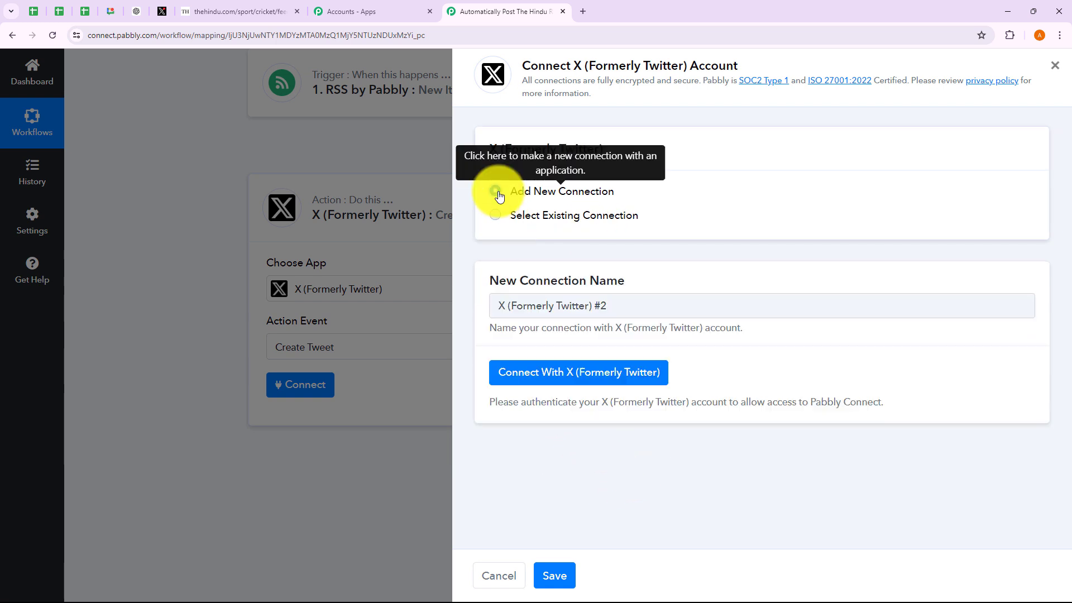
pyautogui.click(594, 378)
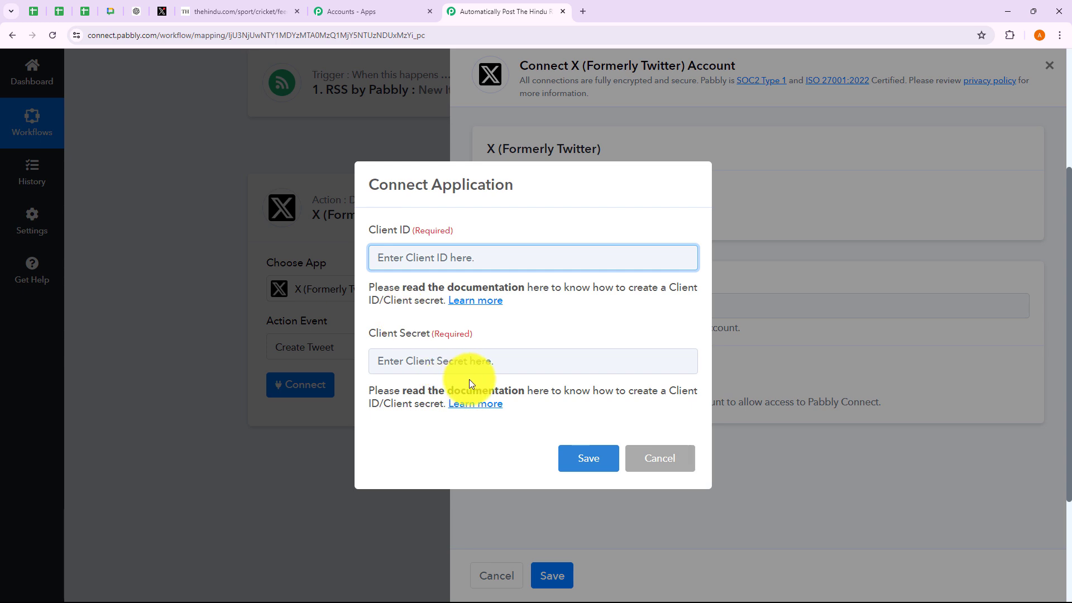
pyautogui.moveTo(382, 296); pyautogui.dragTo(531, 315)
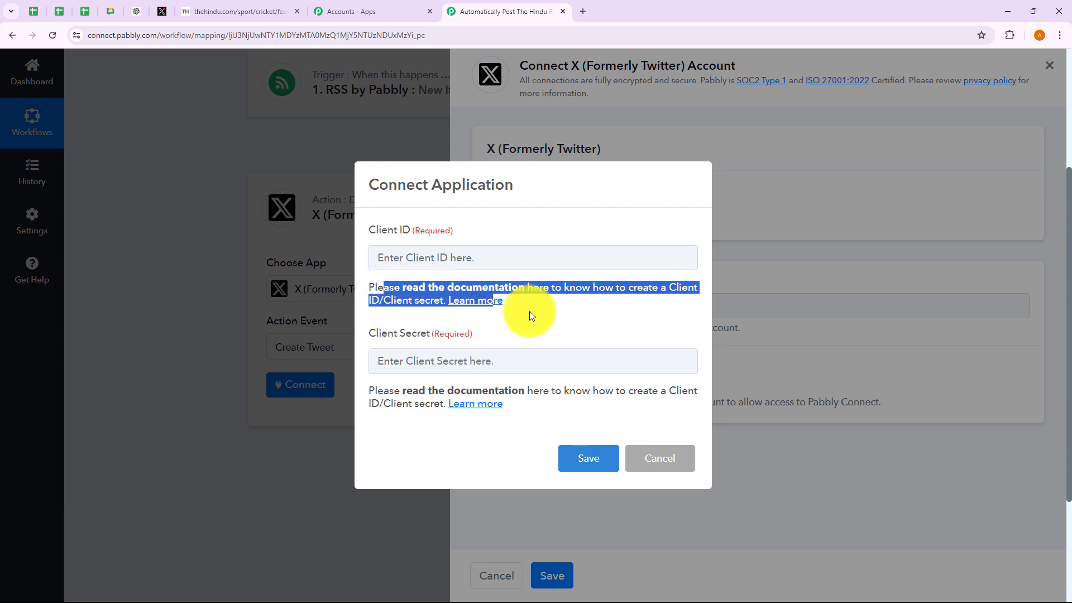
pyautogui.click(524, 310)
# - Open the documentation on creating a Client ID and read how to set up a Twitter Developer account
pyautogui.click(494, 304)
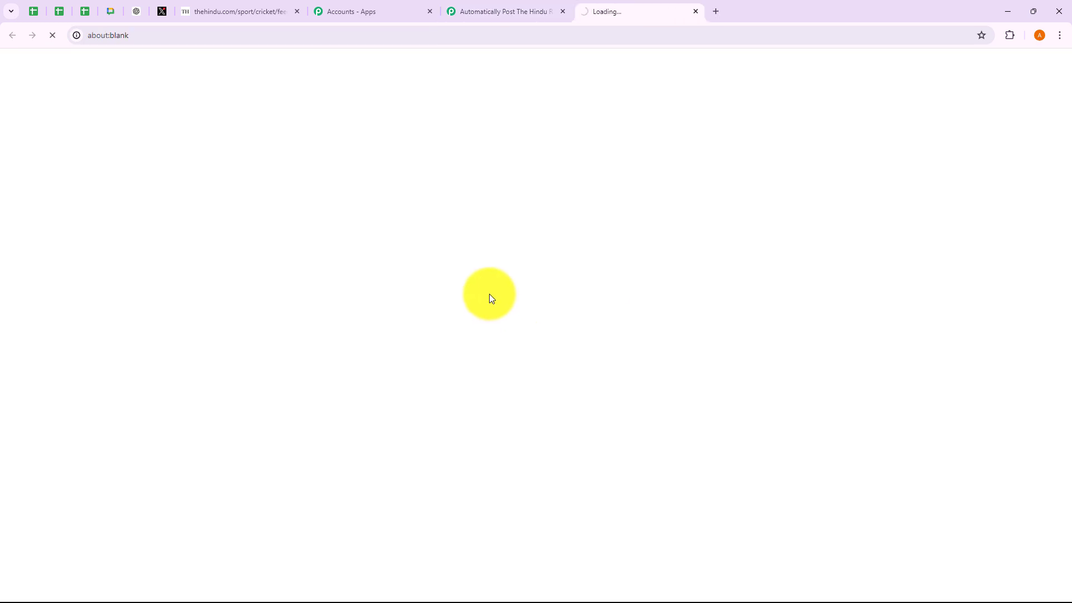
pyautogui.scroll(-6, 489, 293)
pyautogui.scroll(-3, 457, 287)
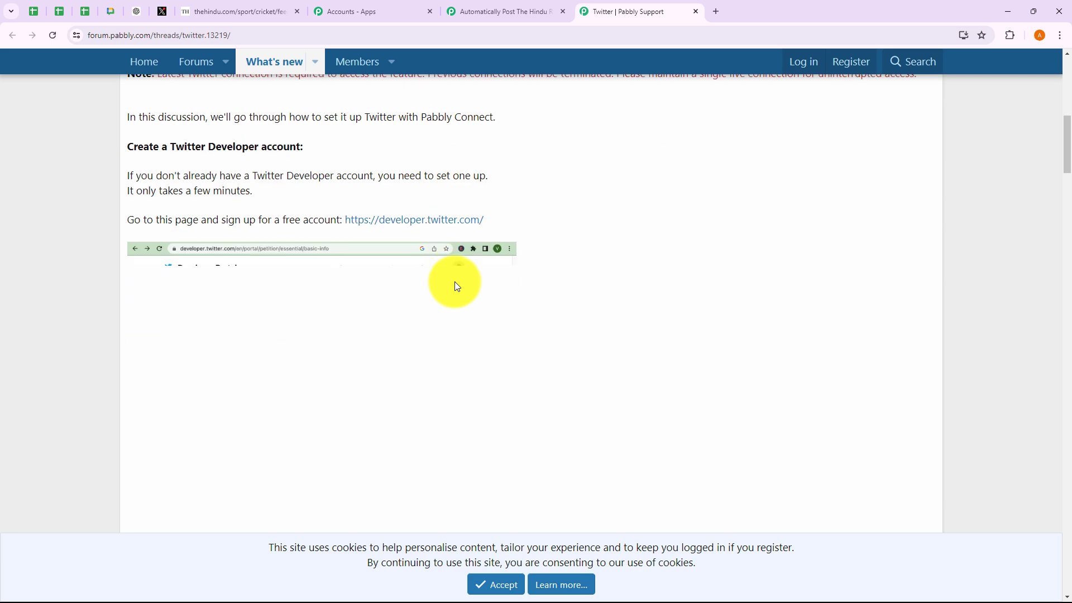
pyautogui.scroll(-2, 457, 287)
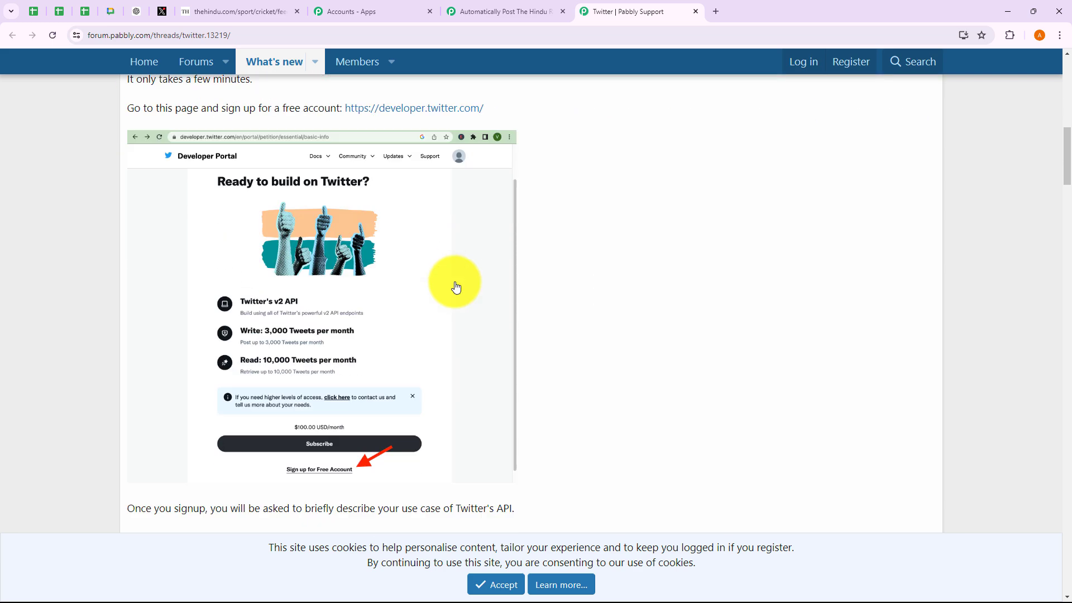
pyautogui.scroll(1, 456, 287)
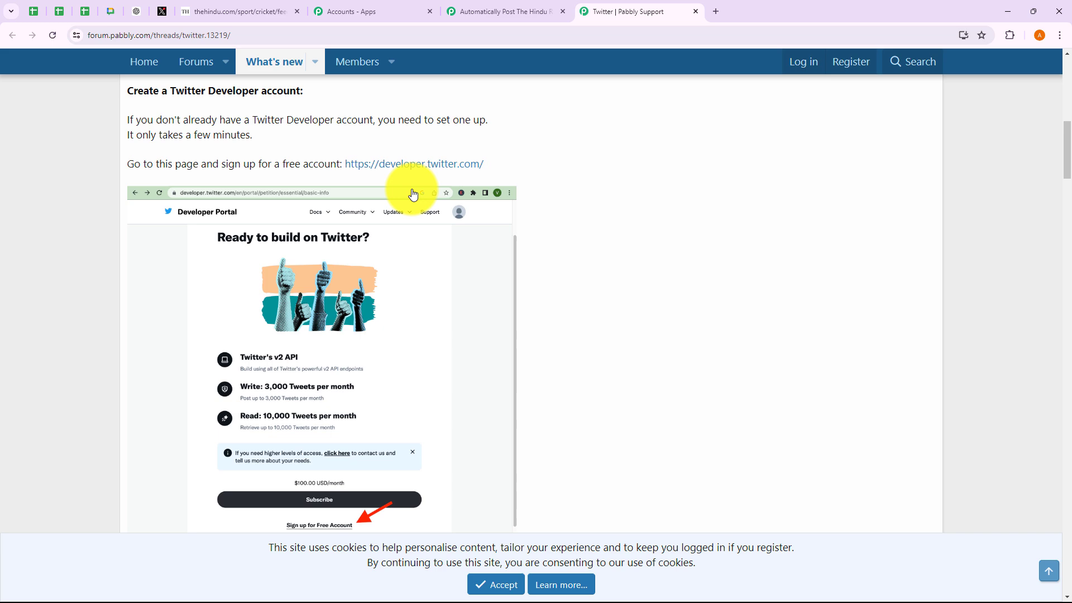
# - Follow the guide's developer.twitter.com link to the Developer Portal and open the keys and tokens of the Pabbly Connect Video app
pyautogui.click(423, 165)
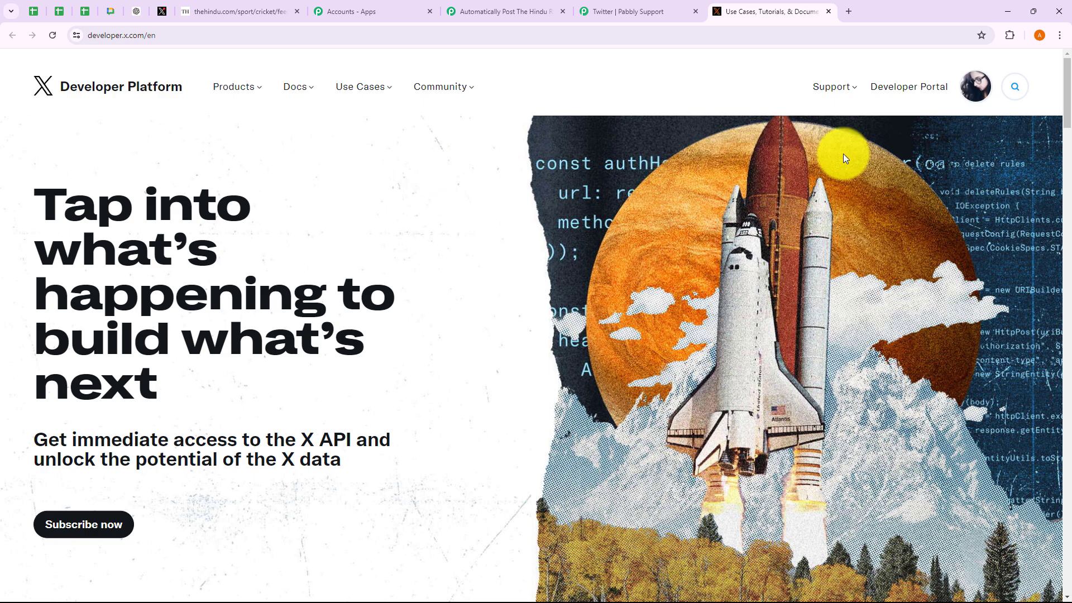
pyautogui.click(918, 91)
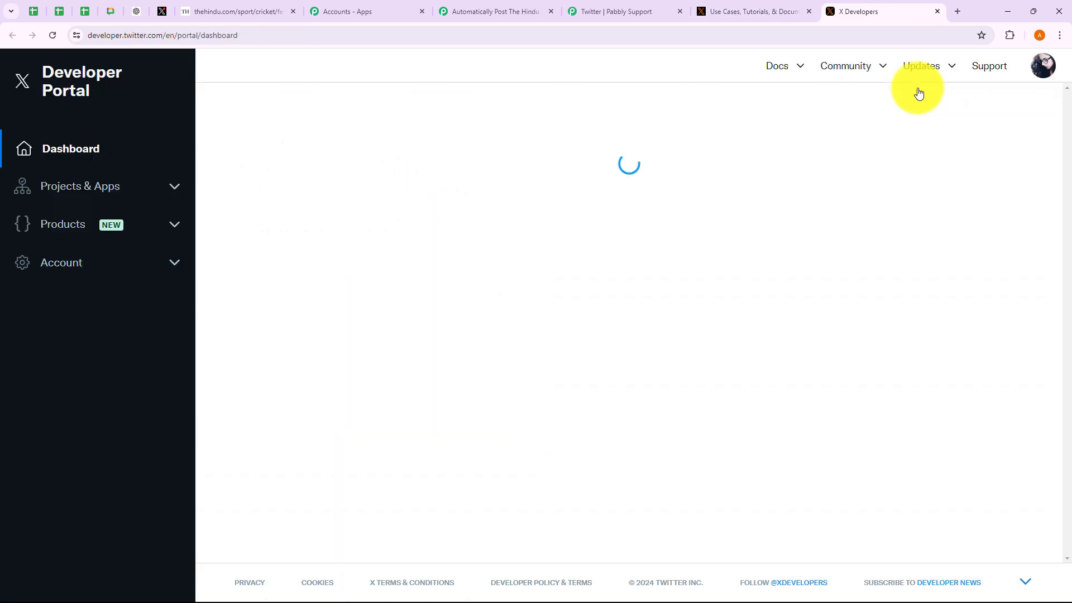
pyautogui.click(134, 192)
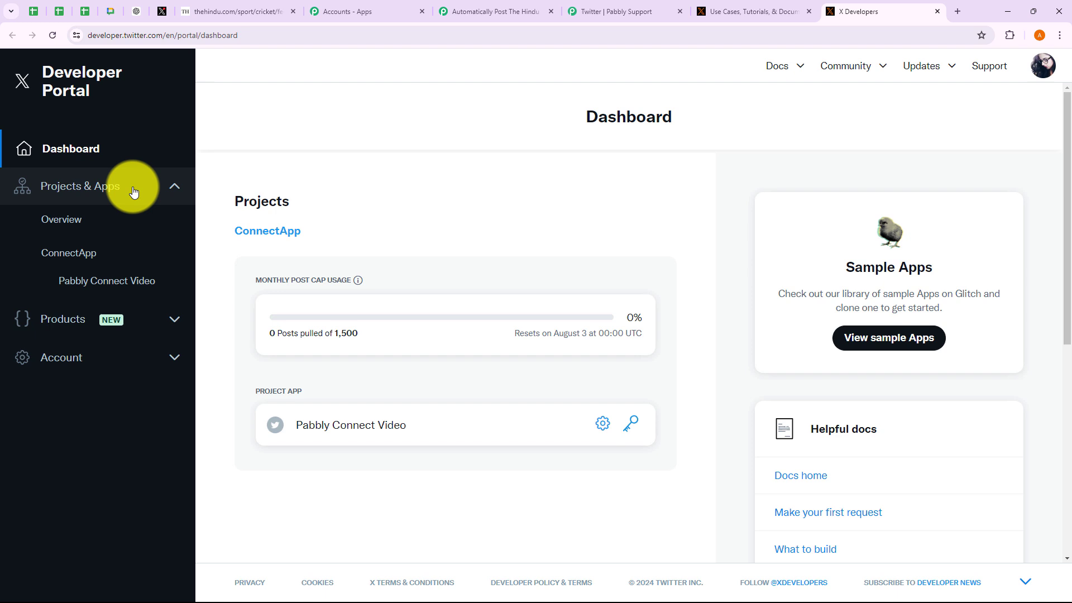
pyautogui.click(121, 279)
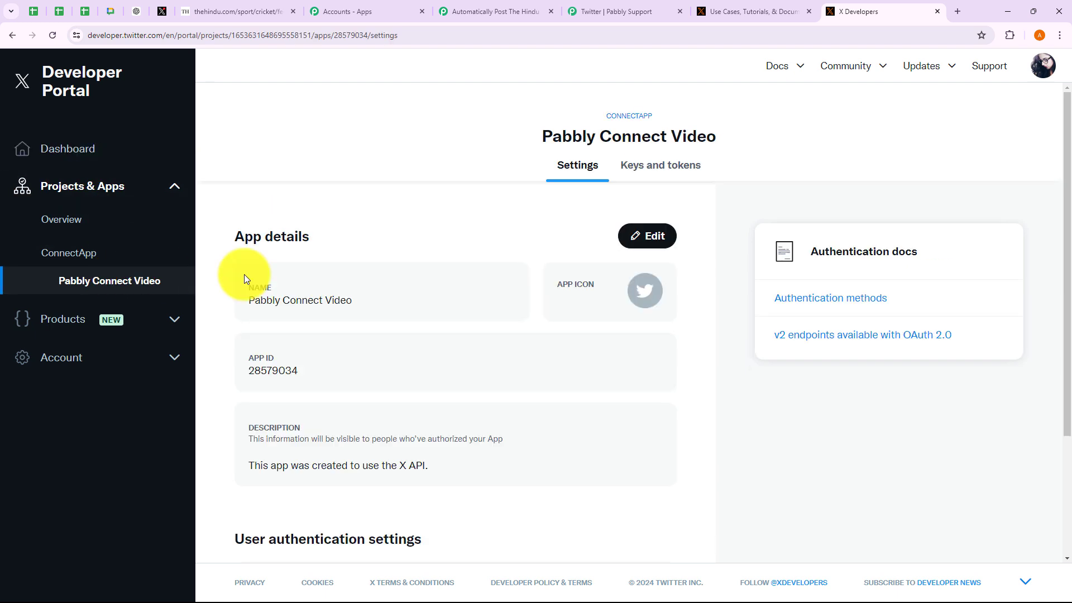
pyautogui.click(660, 173)
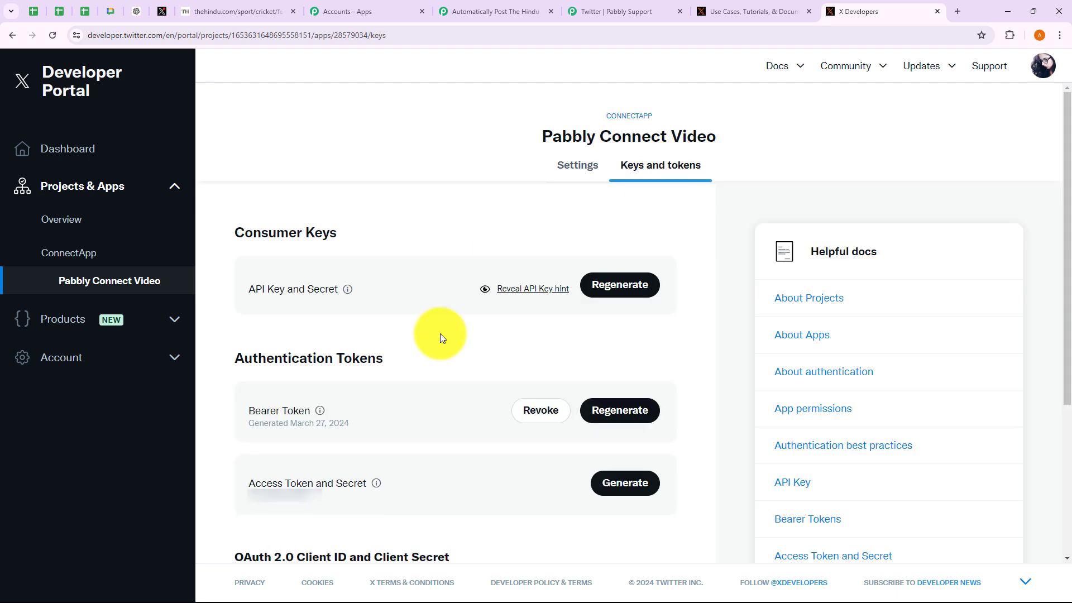
# - Copy the app's OAuth 2.0 Client ID and paste it into the Client ID field of the Pabbly Connect connection form
pyautogui.scroll(-4, 440, 334)
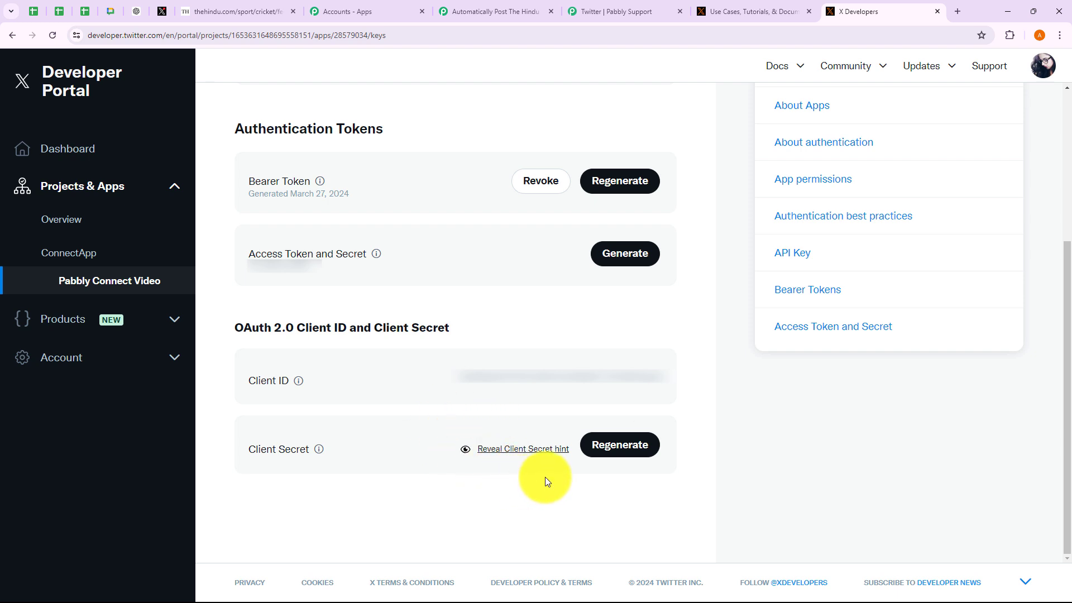
pyautogui.doubleClick(481, 376)
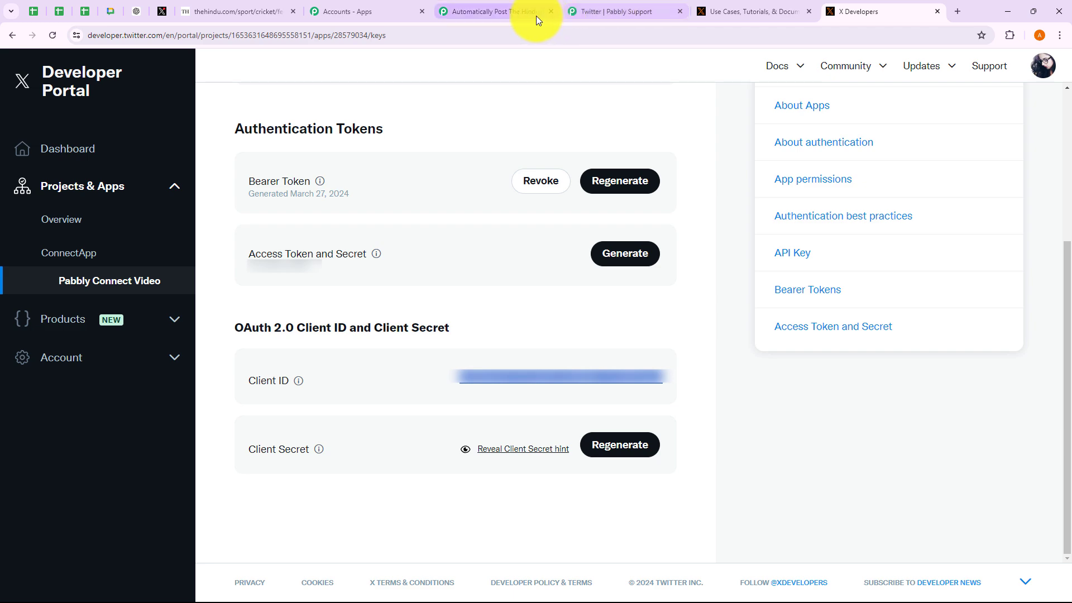
pyautogui.click(472, 12)
pyautogui.click(467, 251)
pyautogui.hotkey('ctrl', 'v')
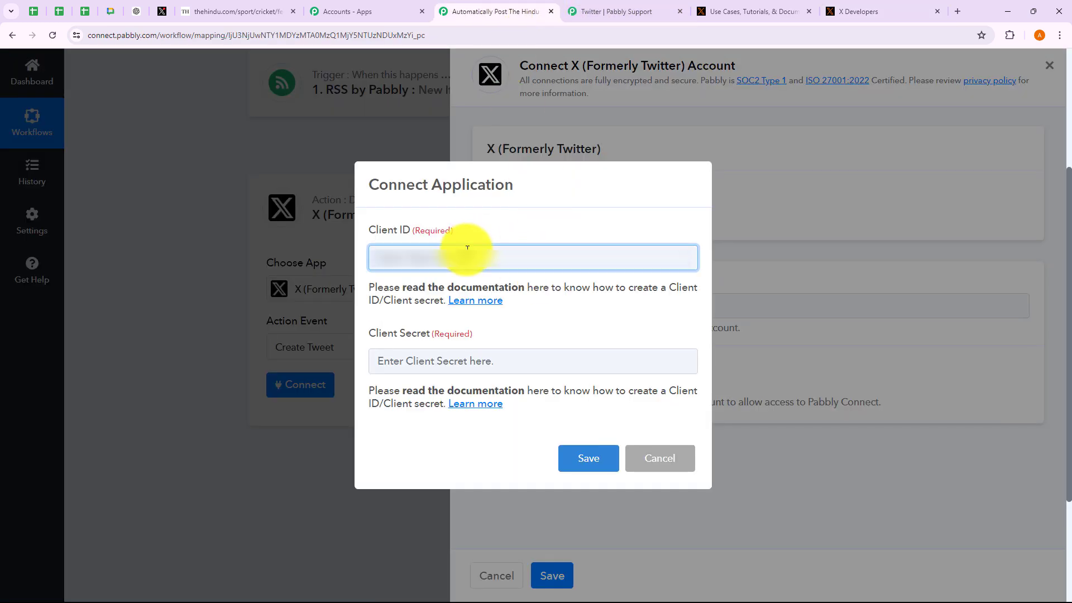
# - Regenerate the app's OAuth 2.0 Client Secret in the Developer Portal, copy it and confirm that it is saved
pyautogui.click(453, 360)
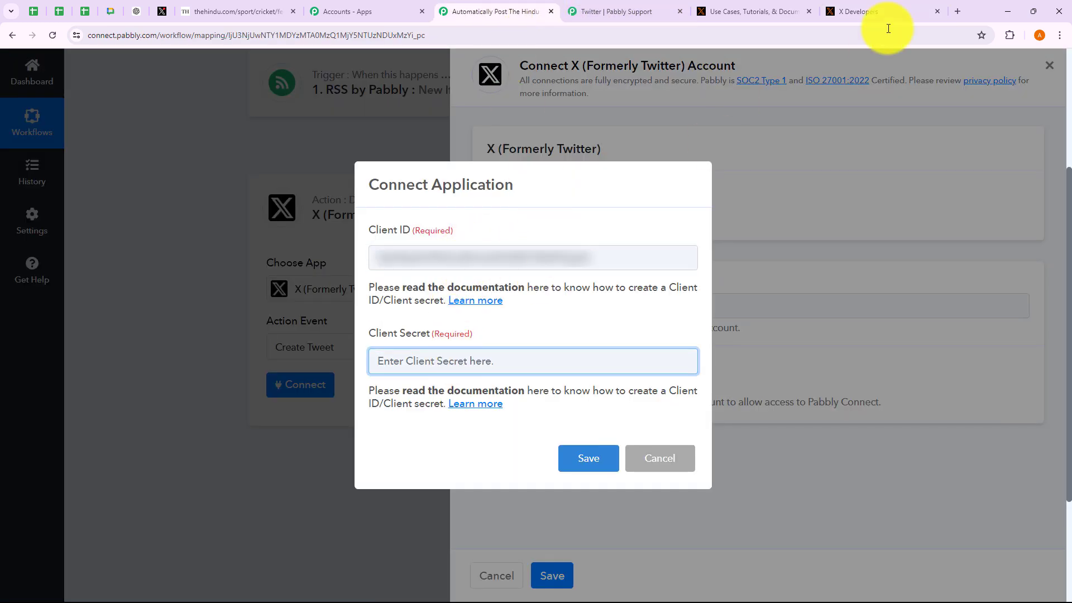
pyautogui.click(876, 11)
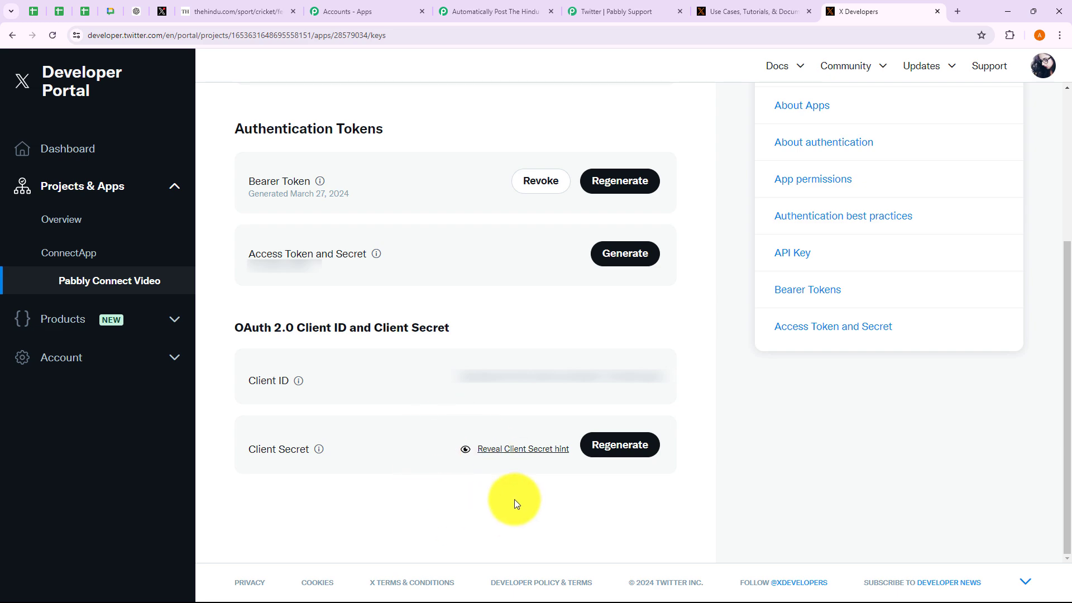
pyautogui.click(615, 455)
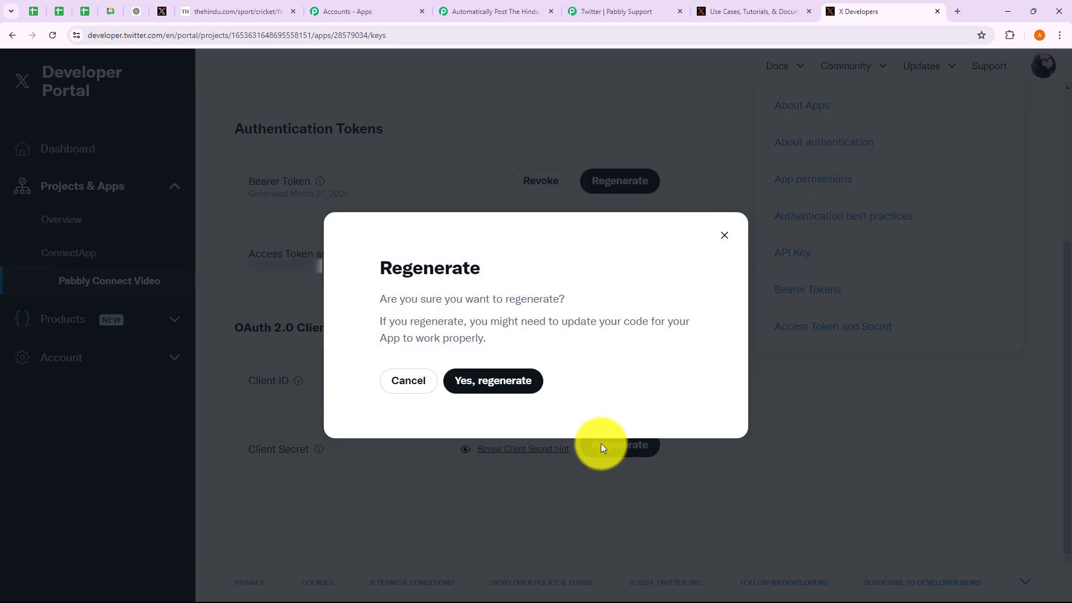
pyautogui.click(491, 381)
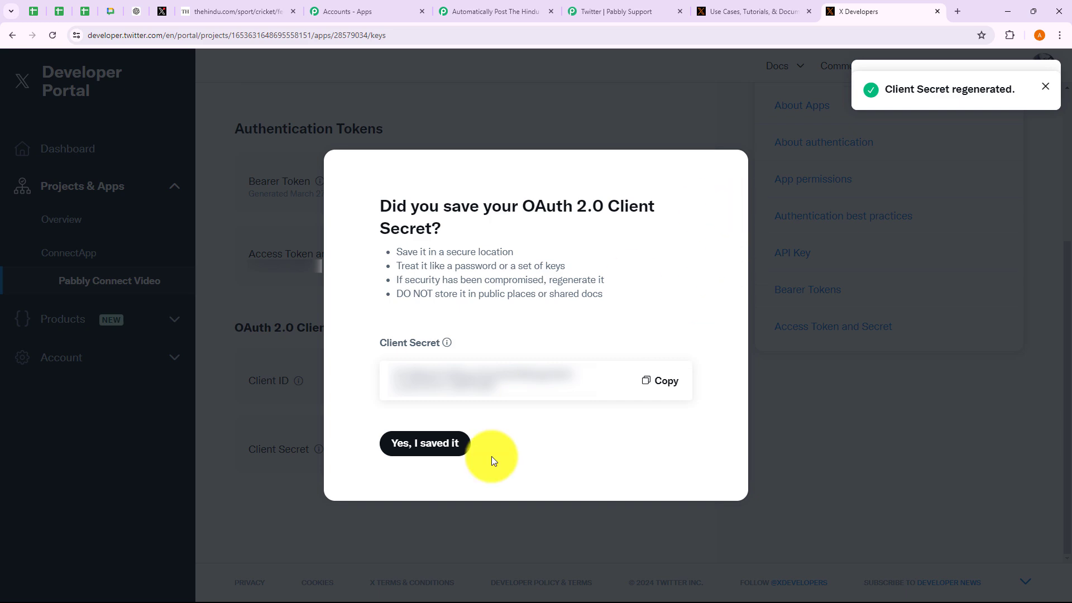
pyautogui.click(465, 447)
# - Paste the Client Secret into the Pabbly Connect connection form, save the credentials and dismiss the authorization message
pyautogui.click(497, 13)
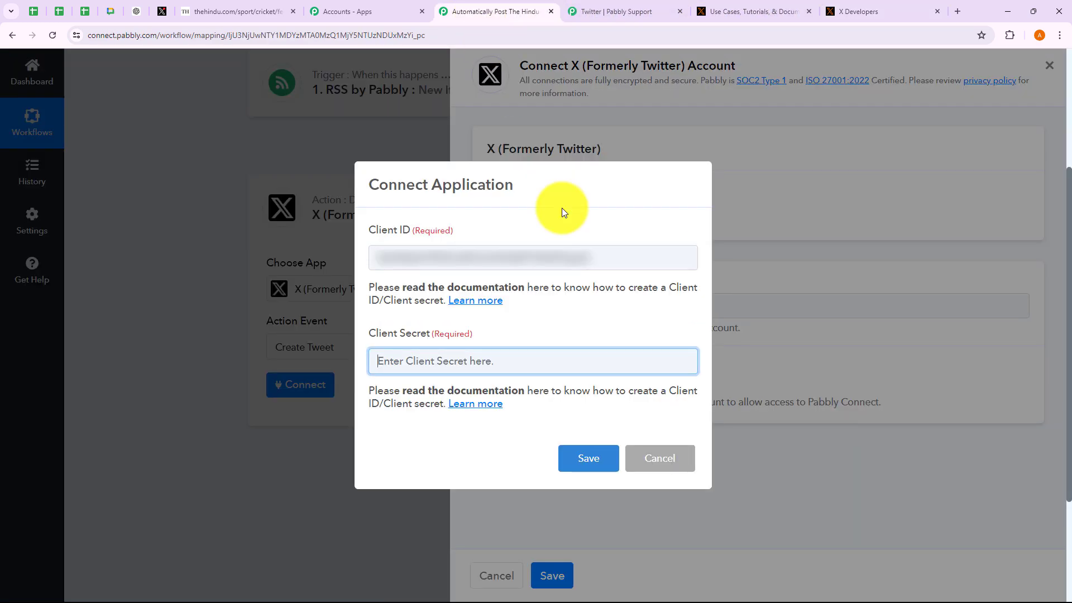
pyautogui.hotkey('ctrl', 'v')
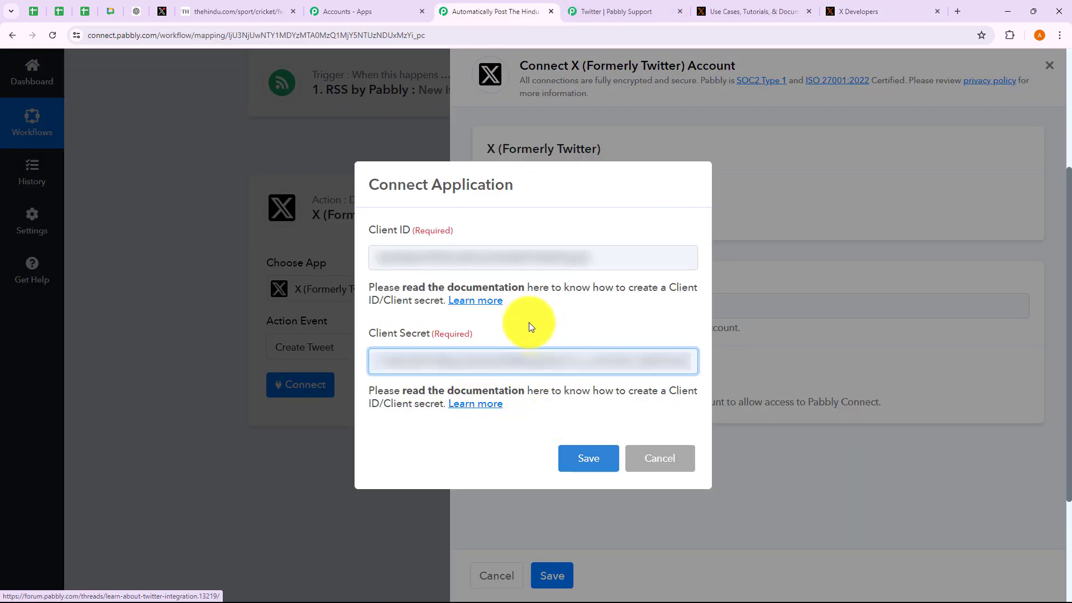
pyautogui.click(564, 418)
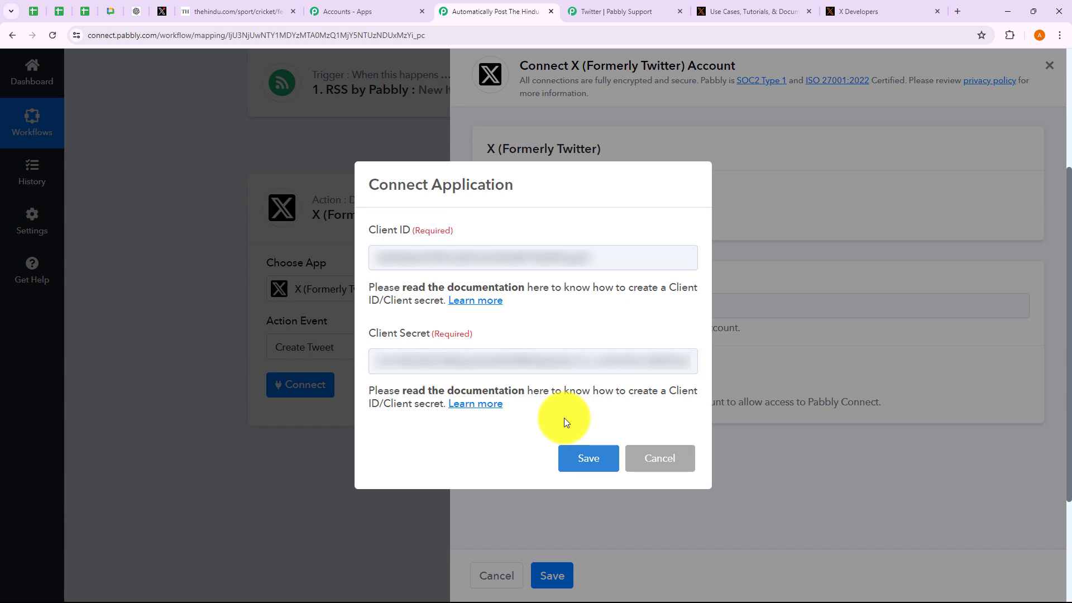
pyautogui.click(586, 471)
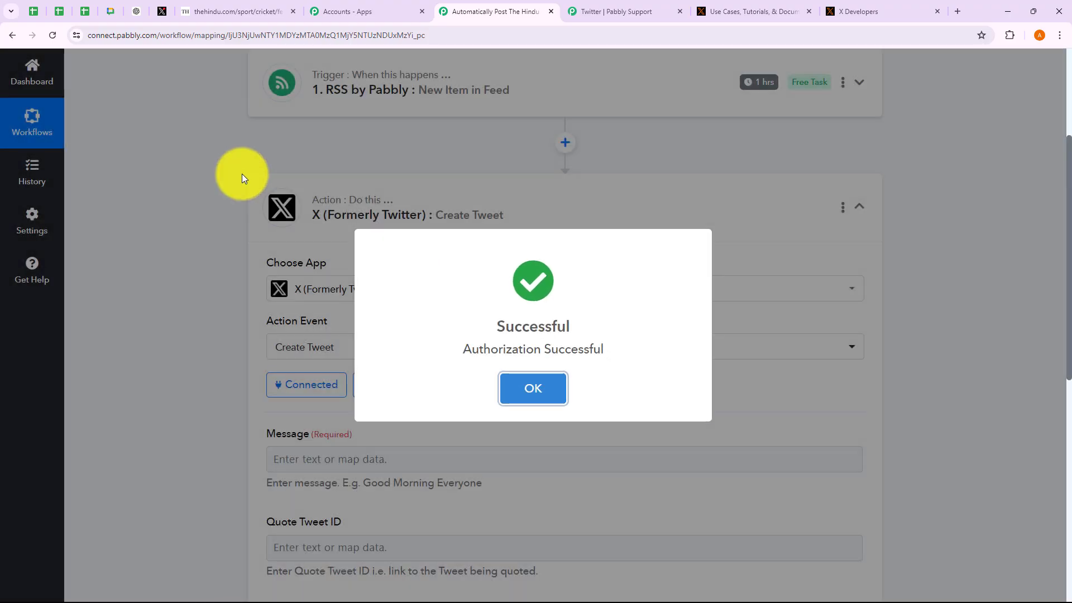
pyautogui.click(243, 173)
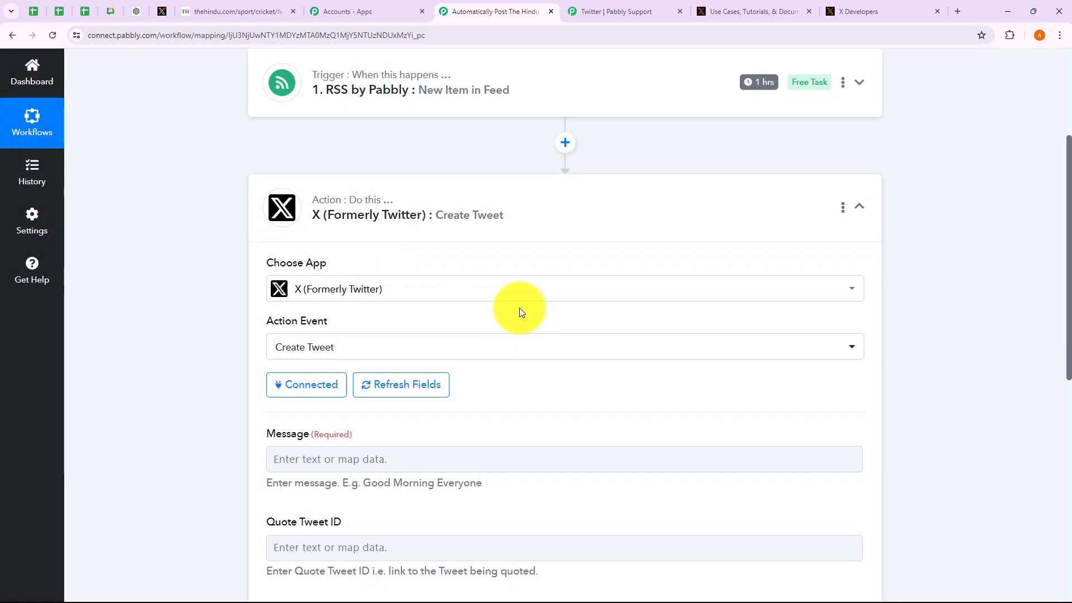
# - Fill the tweet's Message field with "🚀 Fresh content alert on my RSS feed! 📰 Explore the latest insights, news, and stories!"
pyautogui.scroll(-5, 520, 310)
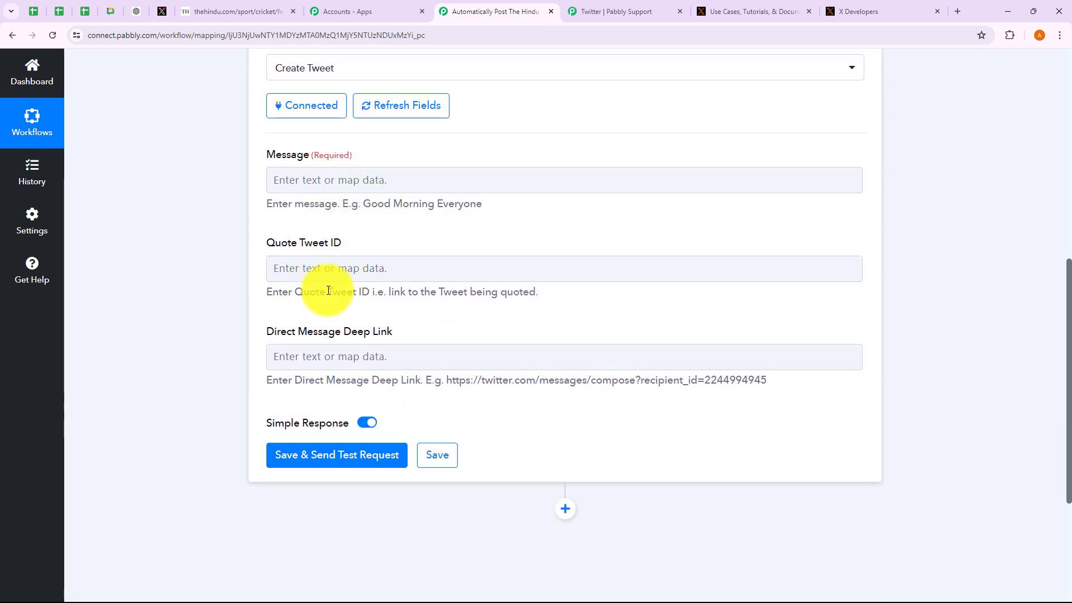
pyautogui.click(344, 360)
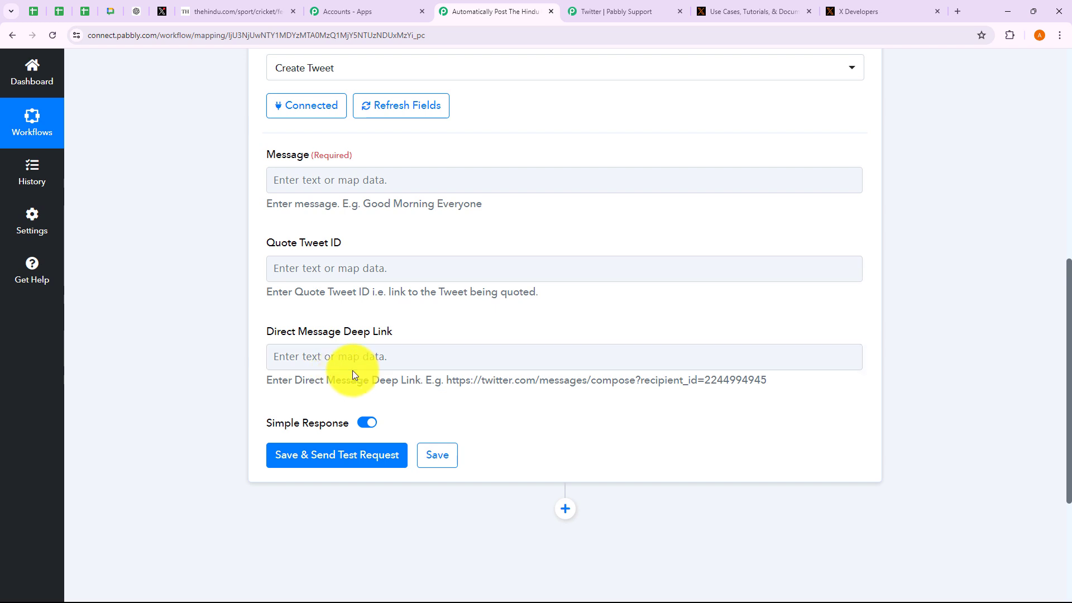
pyautogui.click(296, 178)
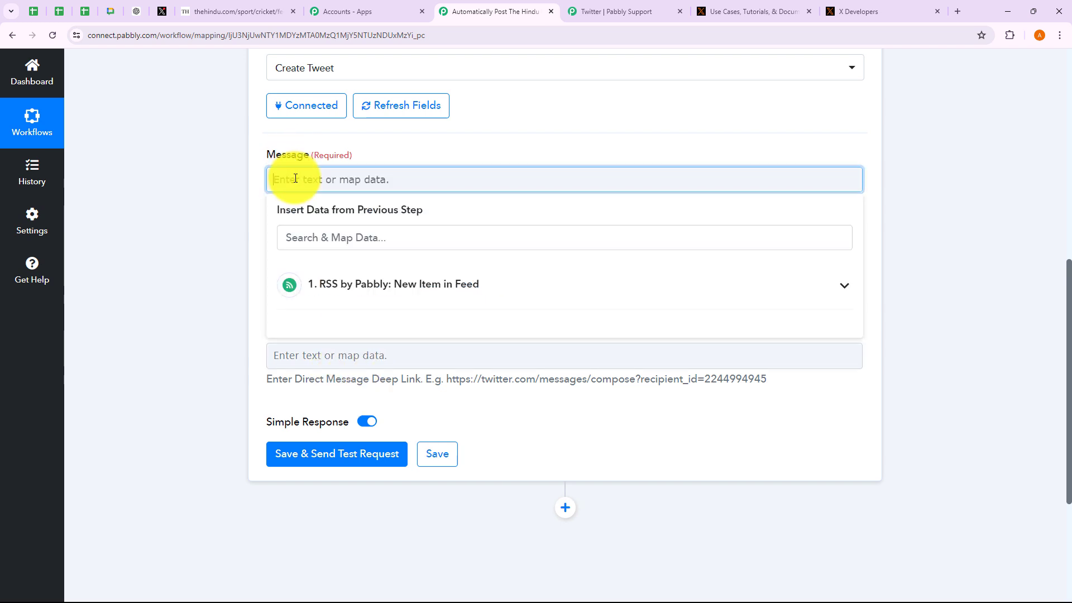
pyautogui.click(231, 216)
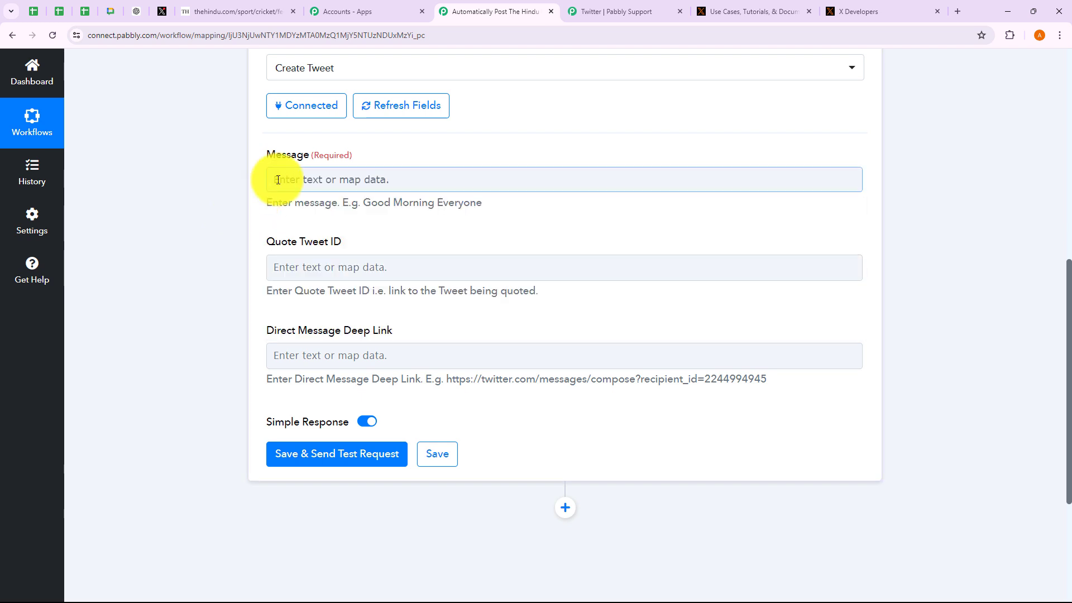
pyautogui.click(278, 180)
pyautogui.write('🚀 Fresh content alert on my RSS feed! 📰 Explore the latest insights, news, and stories!')
pyautogui.click(223, 192)
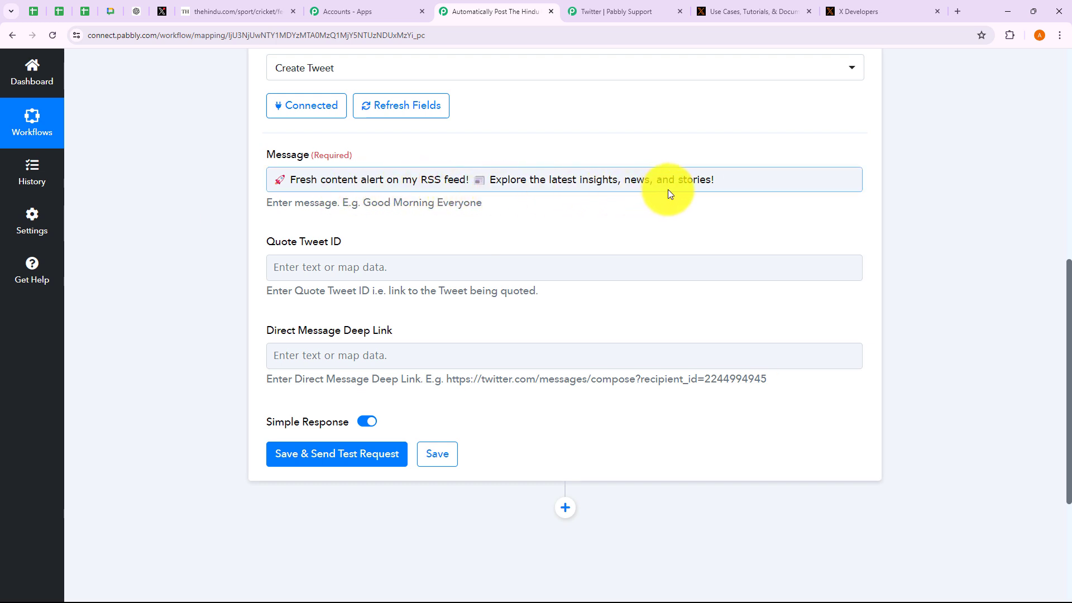
# - Add a line break at the end of the Message text and close the data mapping list
pyautogui.click(720, 183)
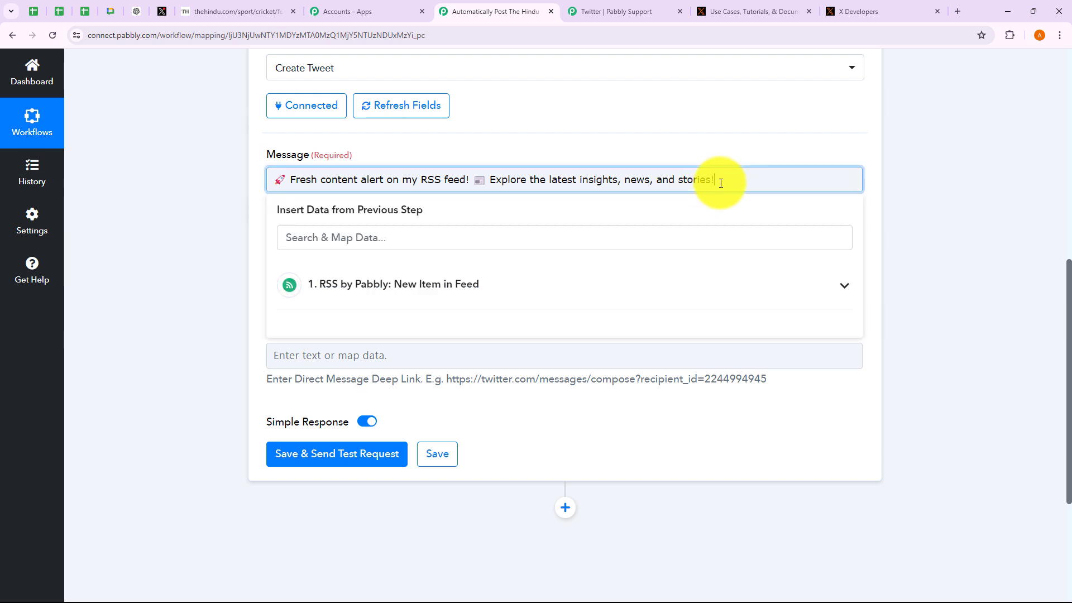
pyautogui.press('Return')
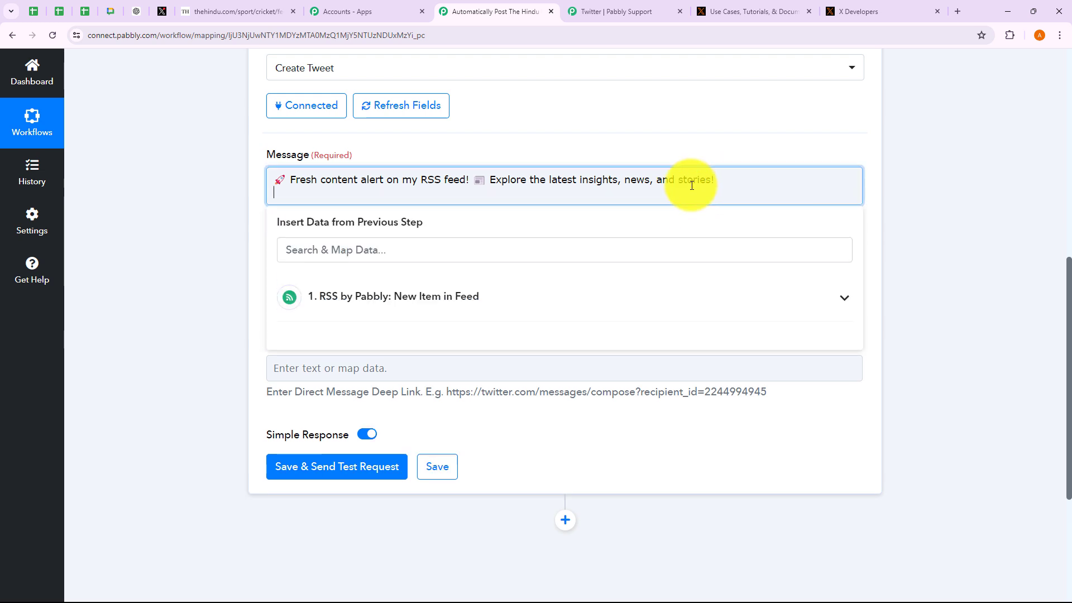
pyautogui.click(218, 232)
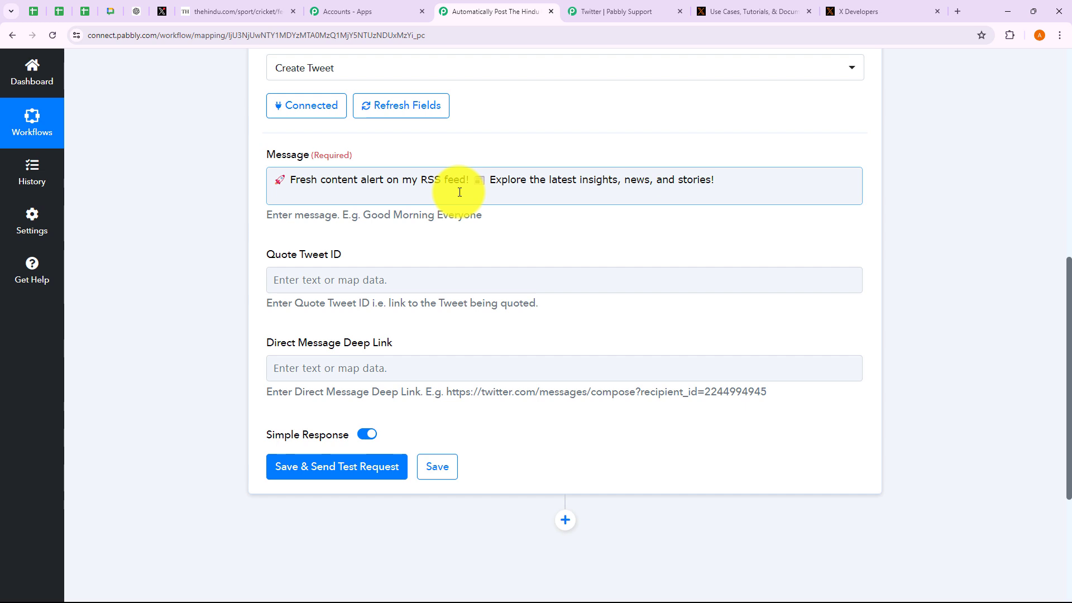
# - Insert the RSS trigger's Title value on a new line below the tweet's Message text
pyautogui.click(286, 195)
pyautogui.press('BackSpace')
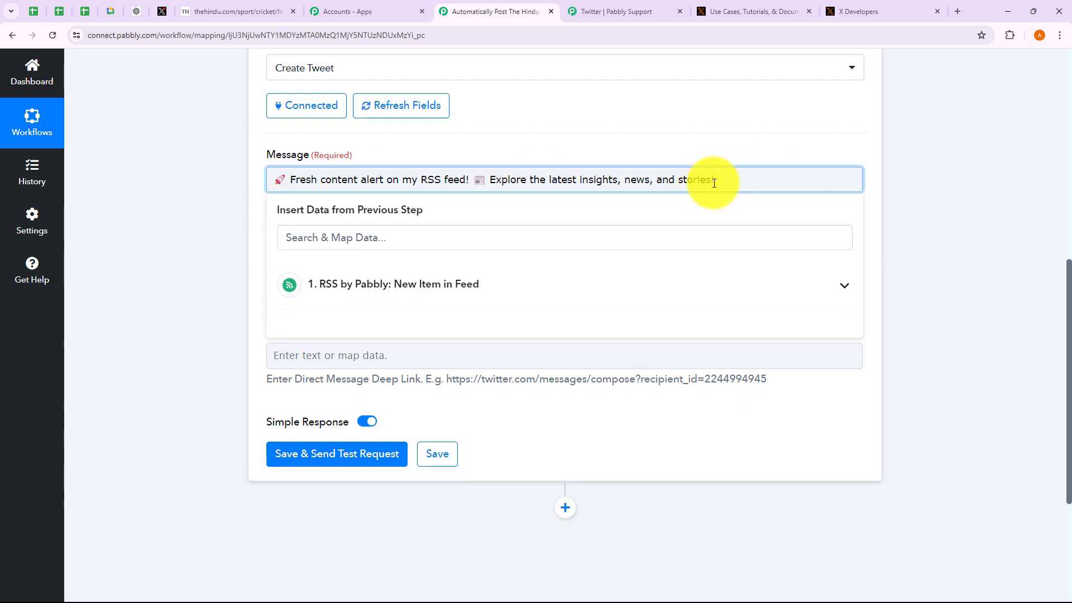
pyautogui.press('Return')
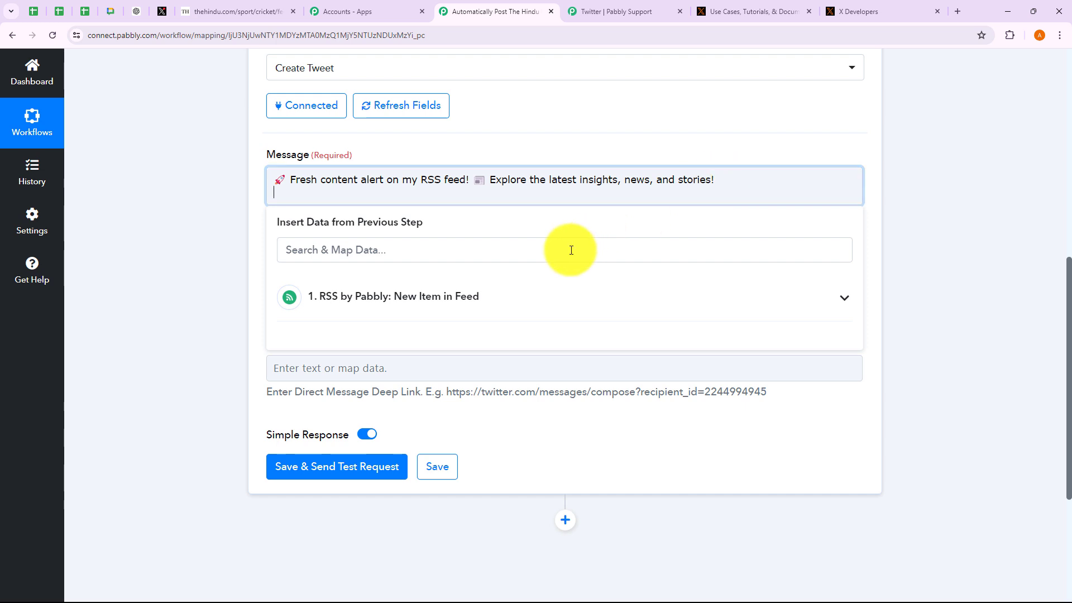
pyautogui.click(433, 296)
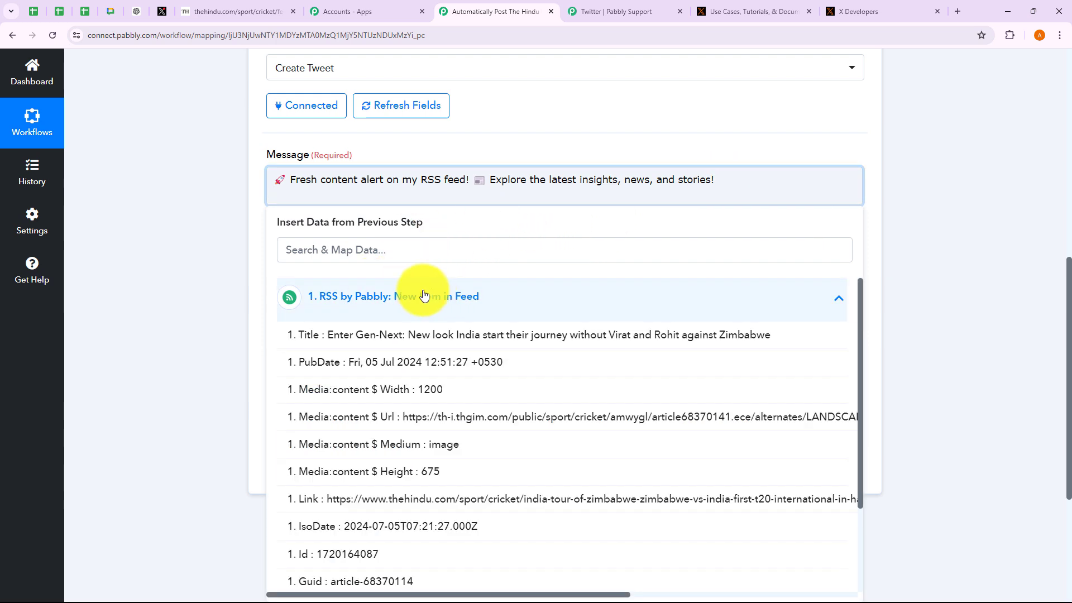
pyautogui.scroll(-1, 424, 492)
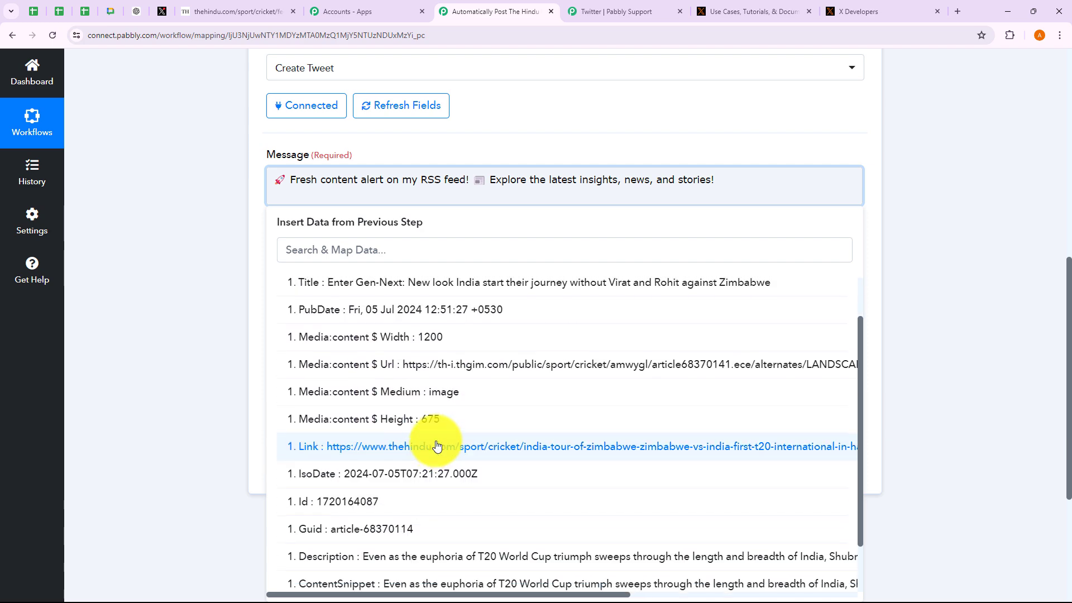
pyautogui.scroll(1, 384, 427)
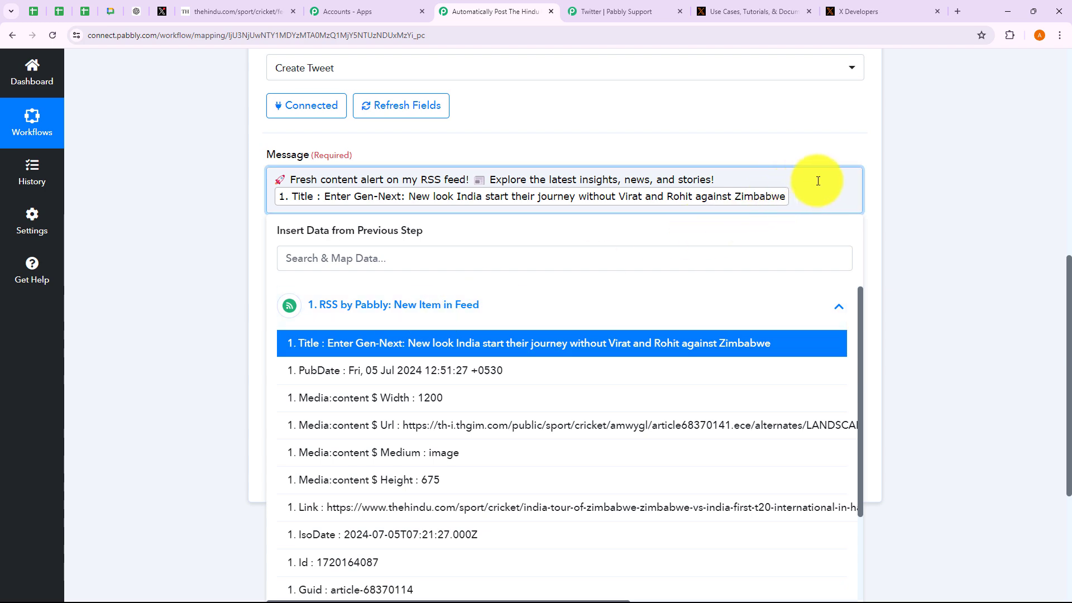
# - Insert the RSS trigger's Link value on a new line below the Title in the Message and close the data mapping list
pyautogui.click(749, 206)
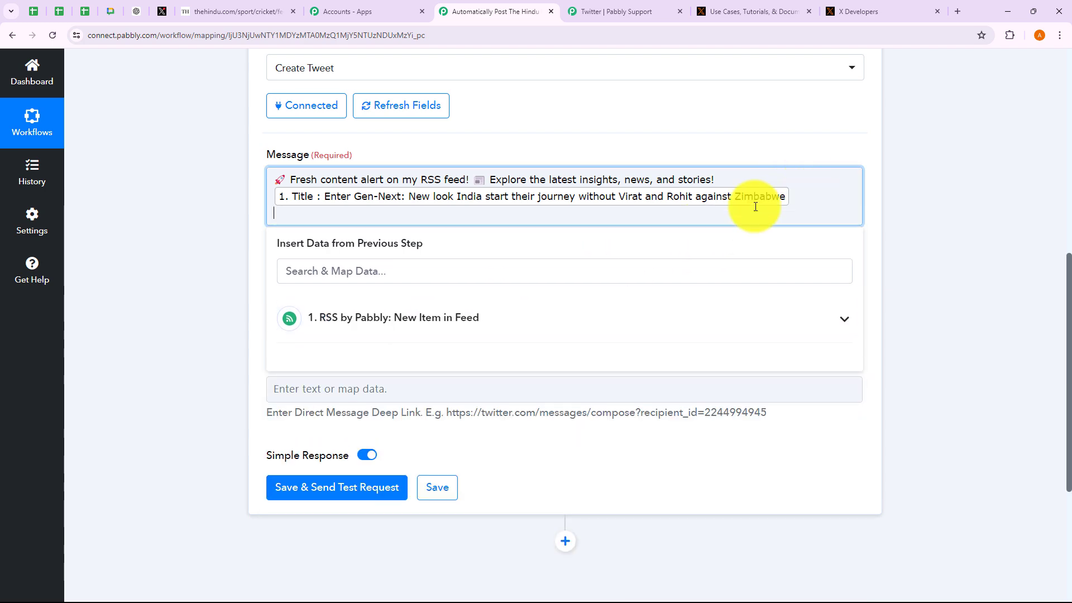
pyautogui.click(469, 318)
pyautogui.scroll(-1, 343, 437)
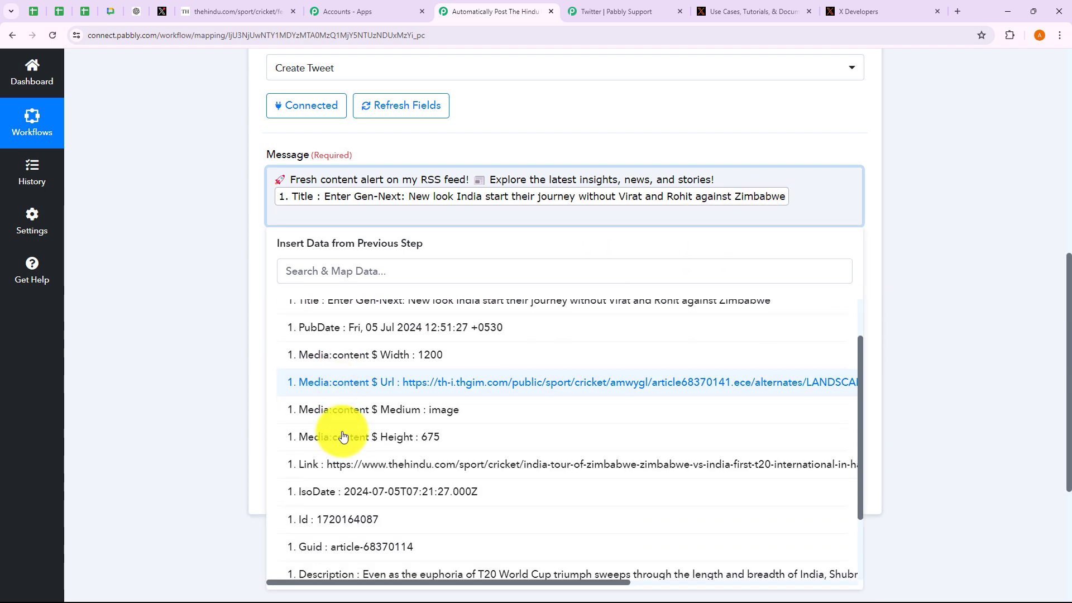
pyautogui.click(363, 464)
pyautogui.click(192, 285)
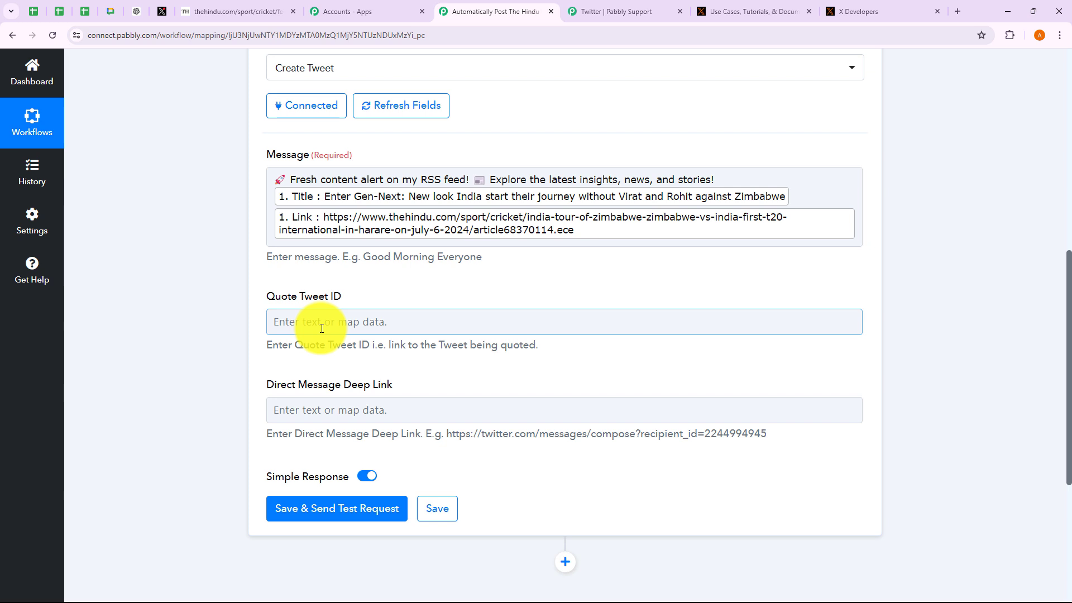
# - Save and send a test request for the Create Tweet action, expand the Data Text response to read it, and collapse the action
pyautogui.click(330, 517)
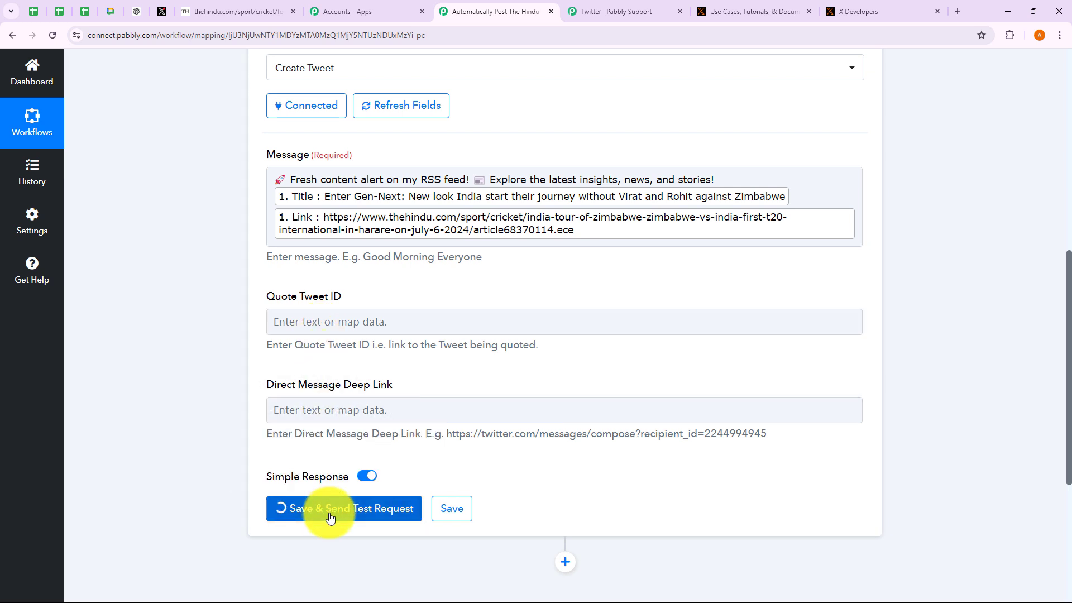
pyautogui.scroll(-3, 507, 470)
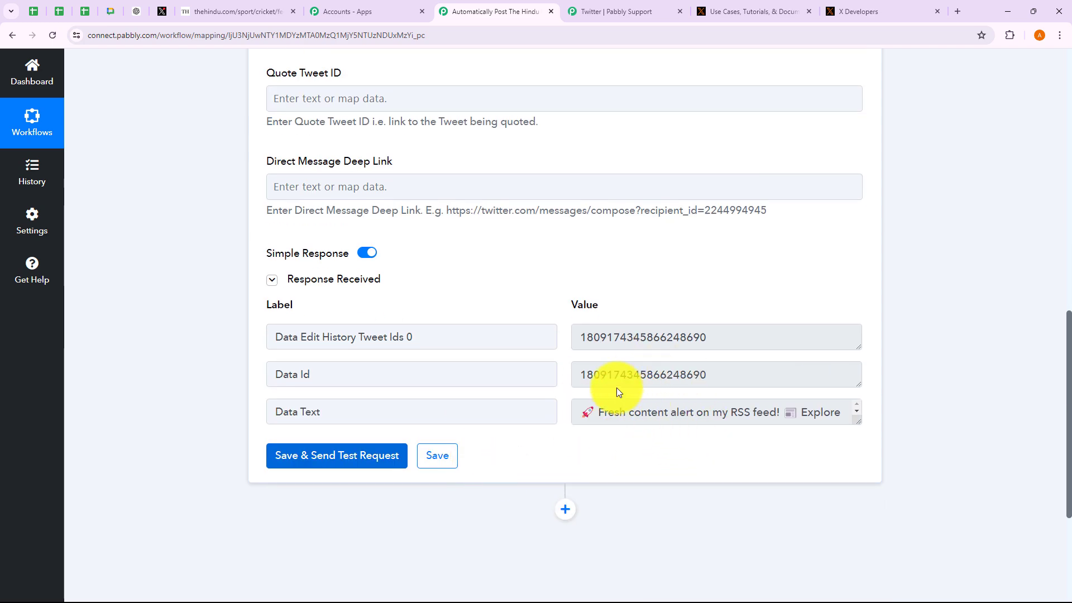
pyautogui.click(854, 420)
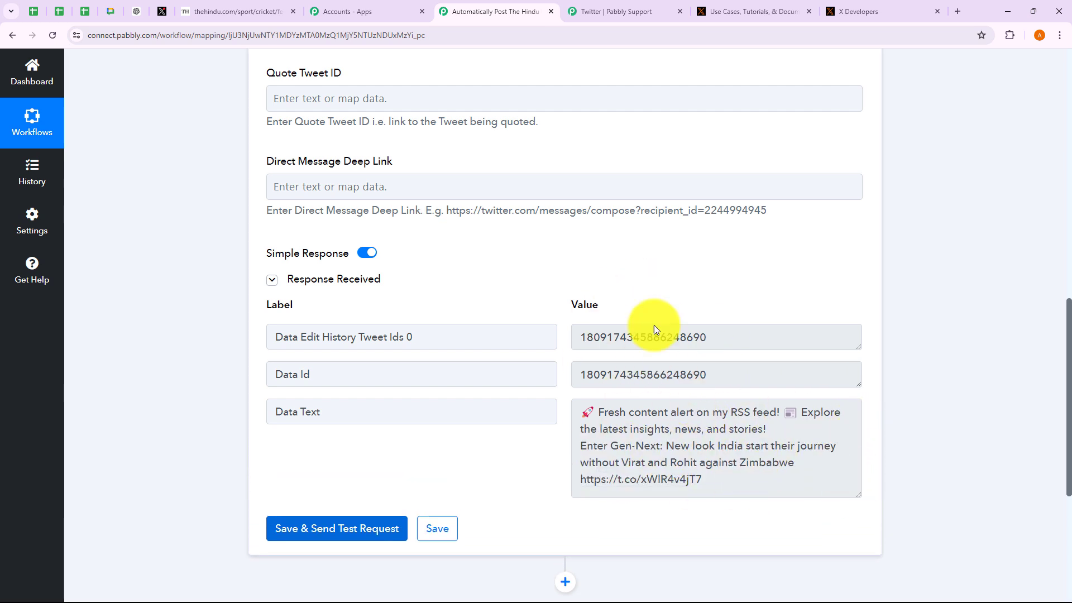
pyautogui.scroll(2, 594, 275)
pyautogui.scroll(5, 594, 275)
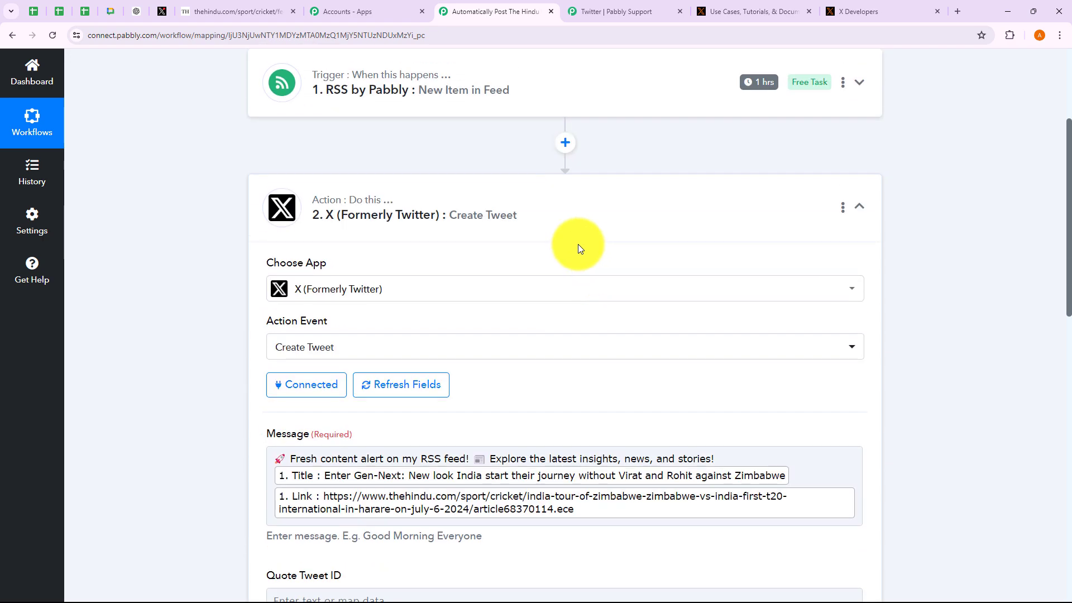
pyautogui.click(527, 220)
# - Switch to the X profile page, reload it and examine the newest post
pyautogui.click(162, 11)
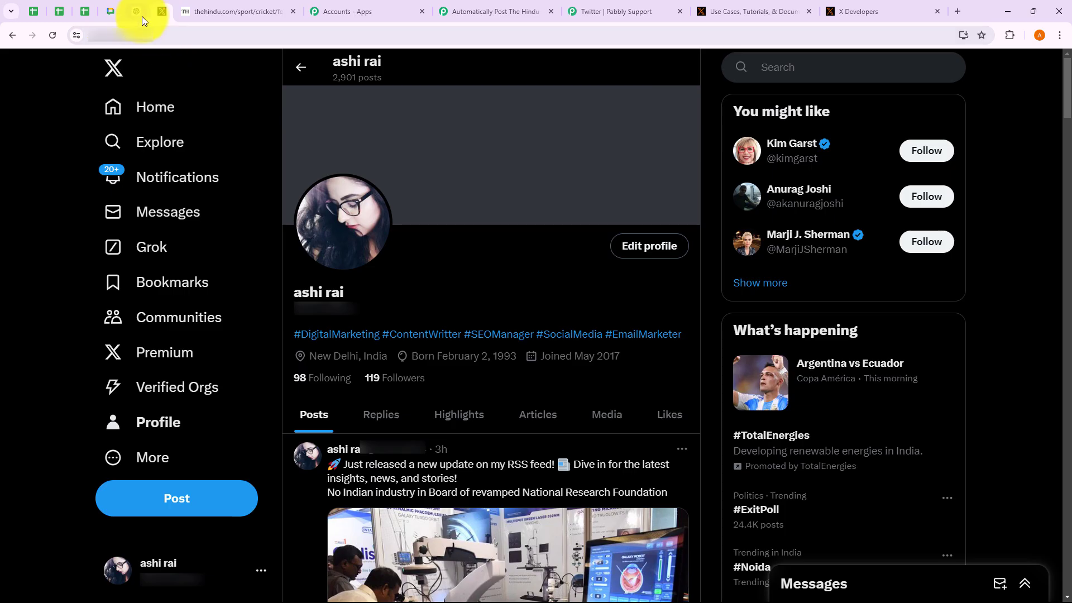
pyautogui.click(56, 29)
pyautogui.scroll(-5, 408, 196)
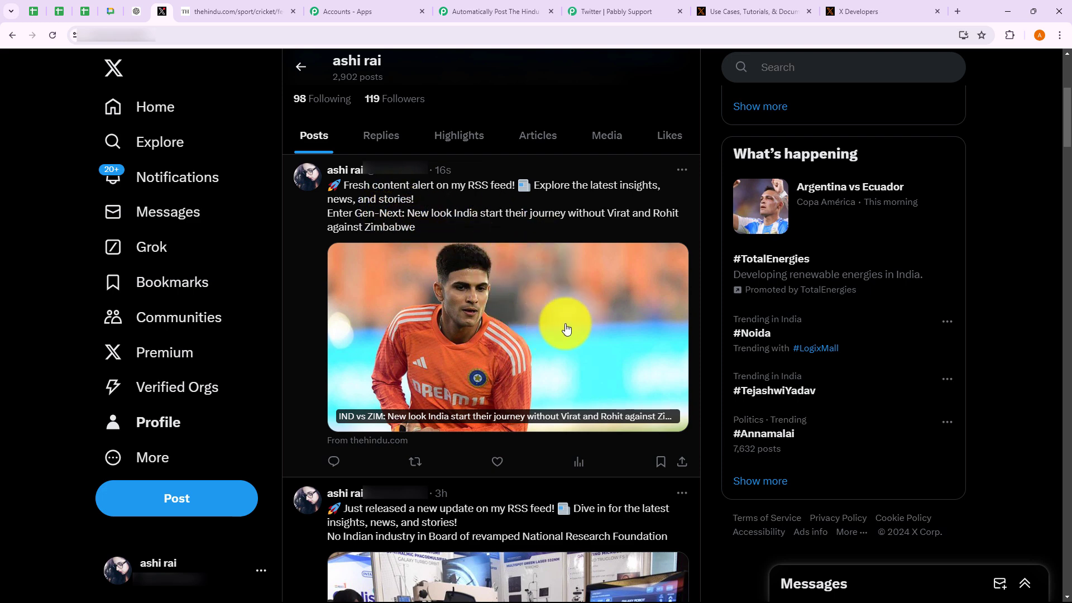
# - Open The Hindu article linked in the newest post and look through its headline, photo and opening text
pyautogui.click(514, 355)
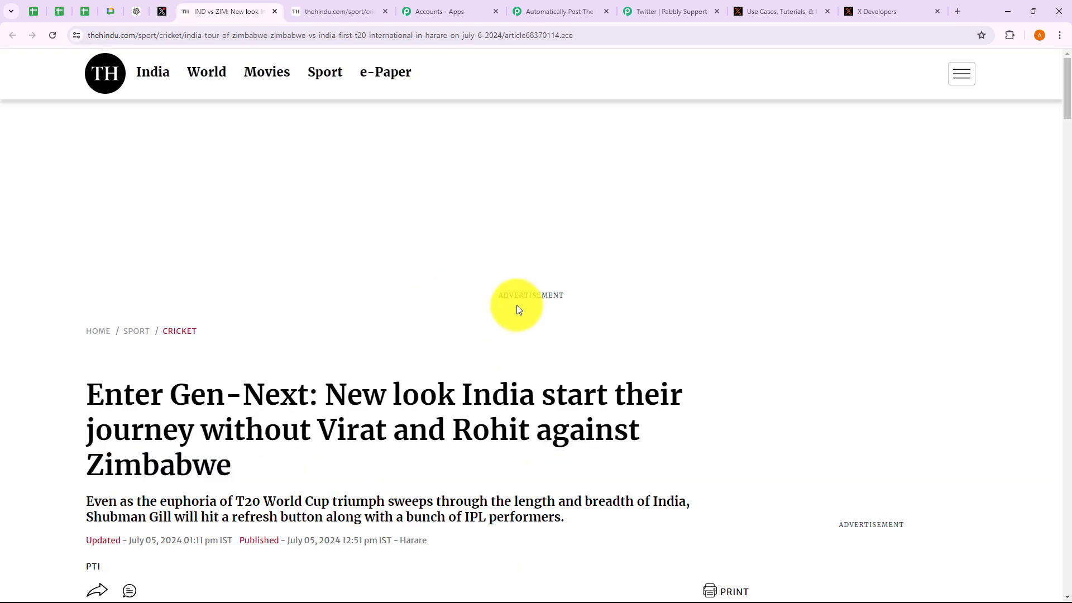
pyautogui.scroll(-5, 444, 317)
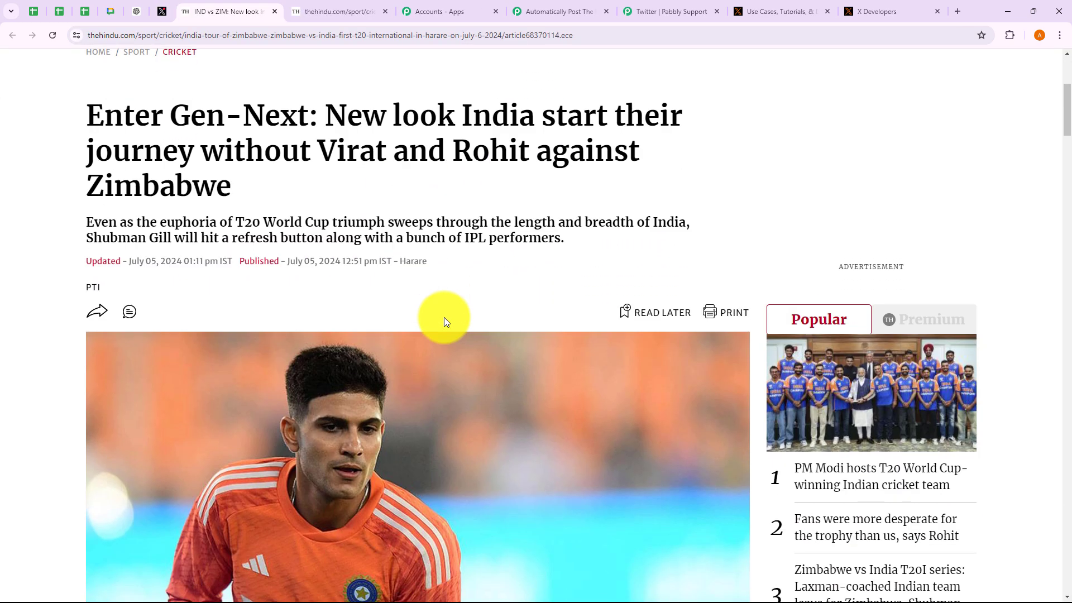
pyautogui.scroll(1, 425, 305)
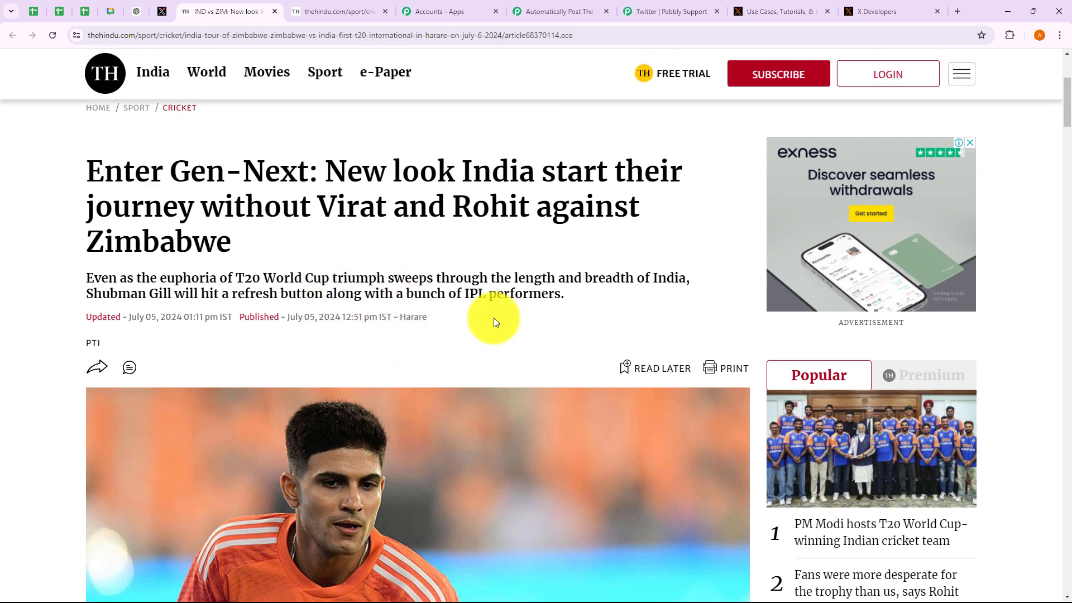
pyautogui.scroll(-6, 493, 318)
pyautogui.scroll(-2, 493, 323)
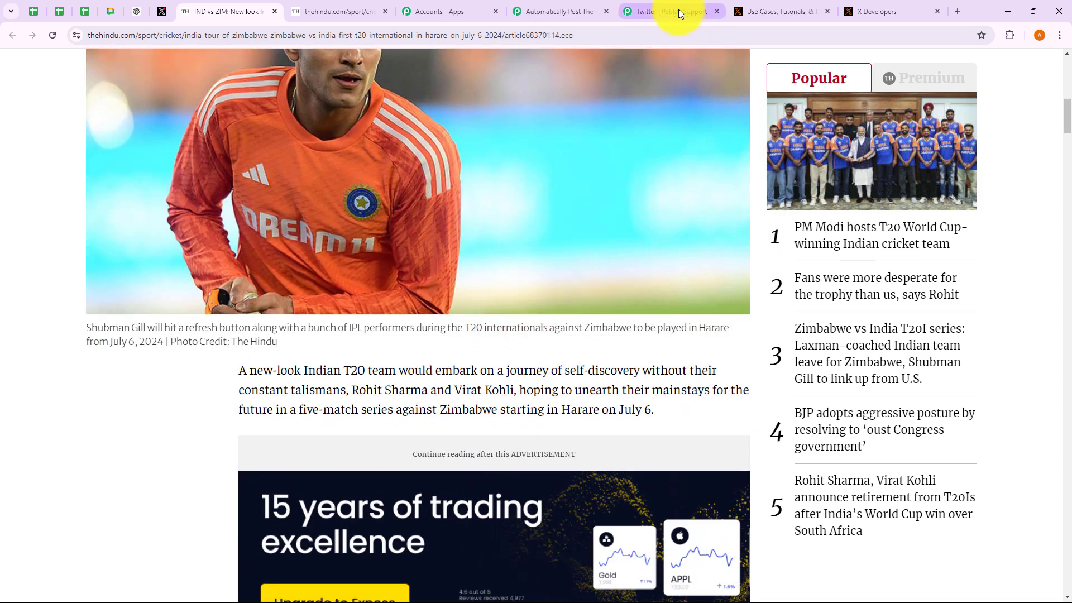
# - Switch back to the Pabbly Connect workflow, display and select its share link, and close the Share Workflow dialog
pyautogui.click(568, 10)
pyautogui.scroll(3, 514, 175)
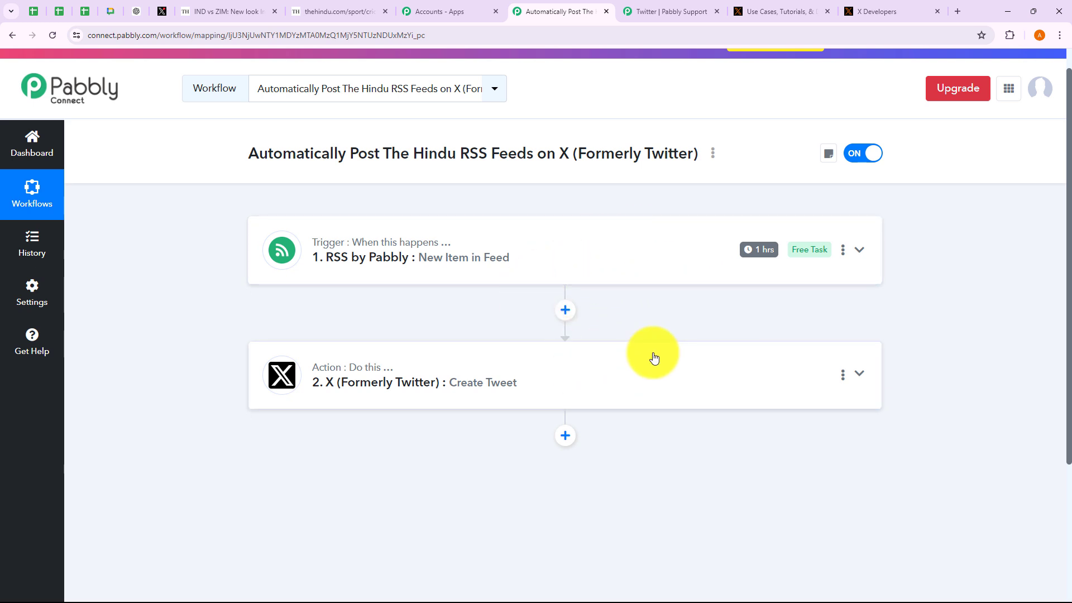
pyautogui.click(713, 157)
pyautogui.click(606, 233)
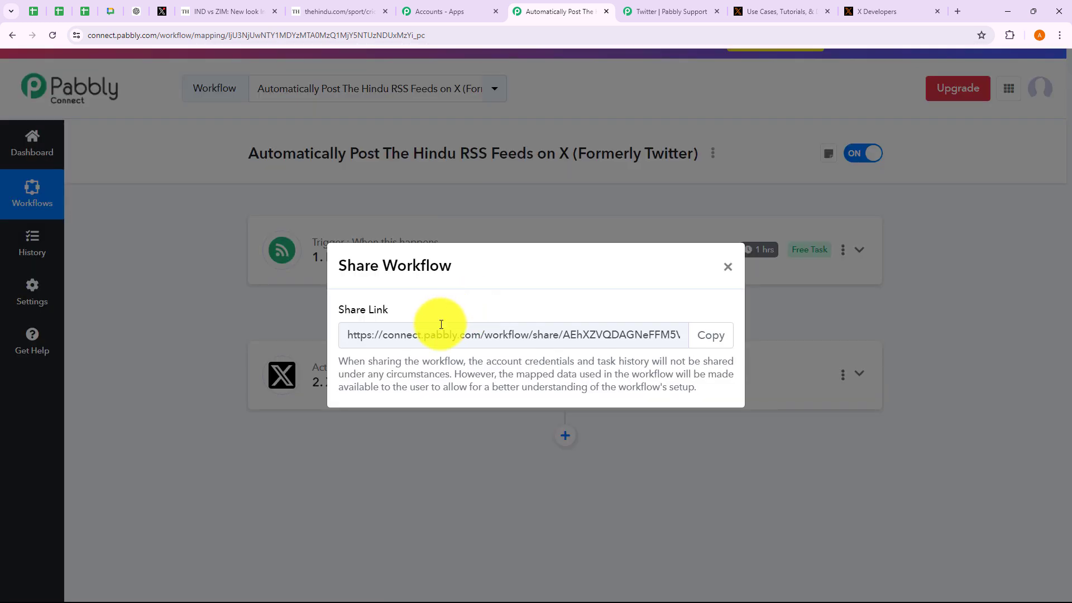
pyautogui.moveTo(441, 324); pyautogui.dragTo(696, 352)
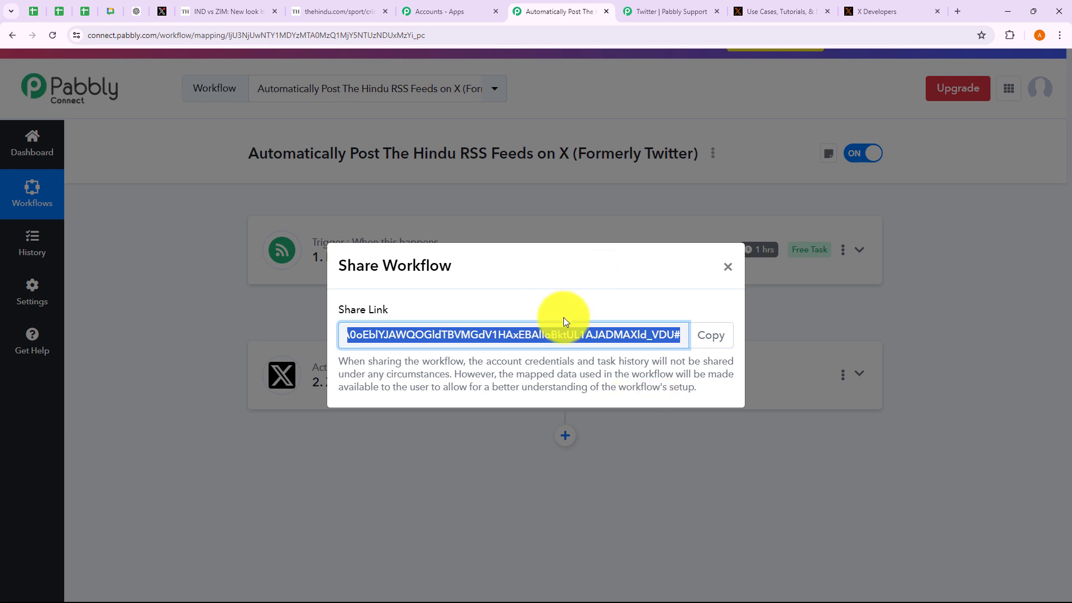
pyautogui.click(729, 267)
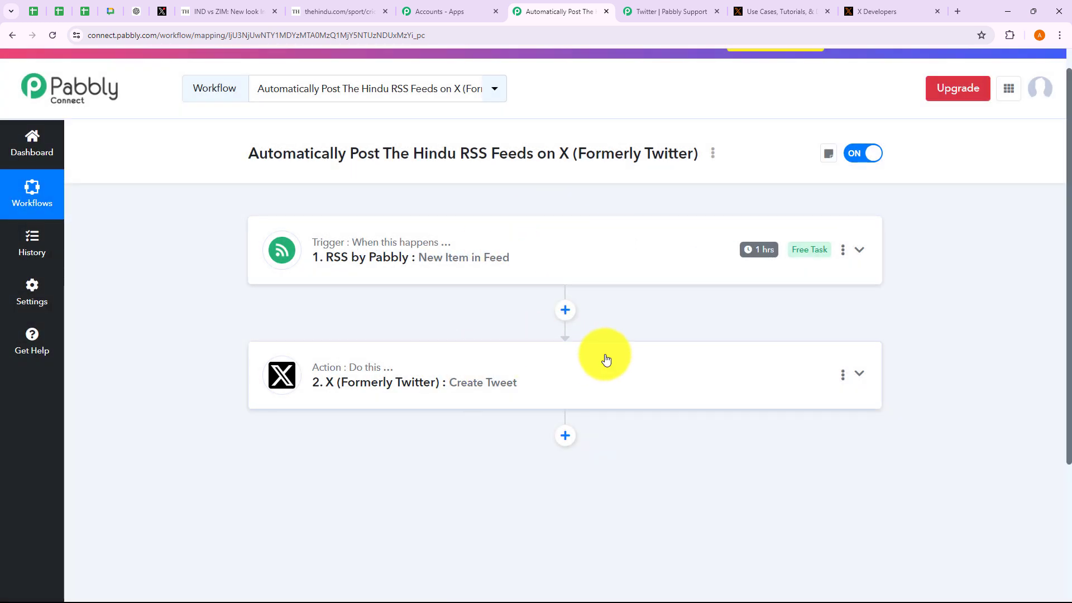